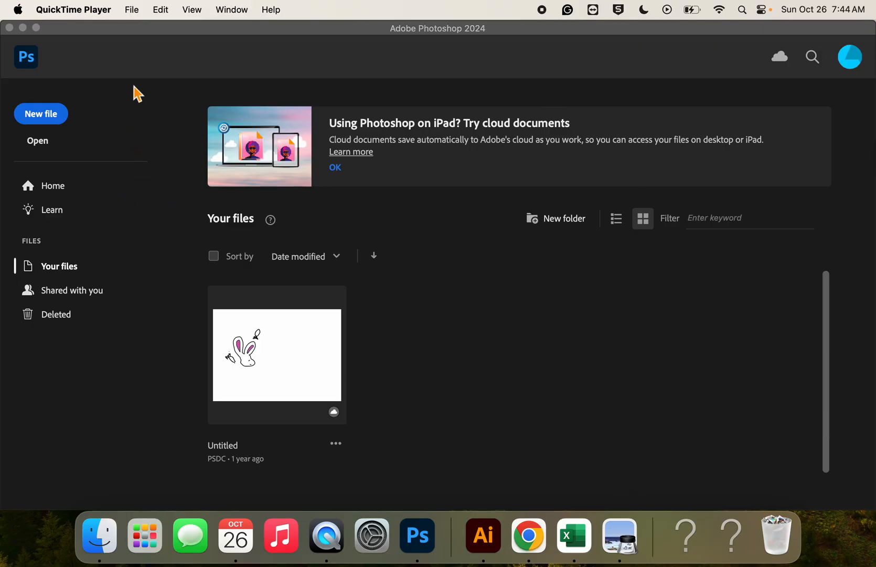
Open IMG_0405.jpg from the drive-download folder inside Downloads
left_click(130, 49)
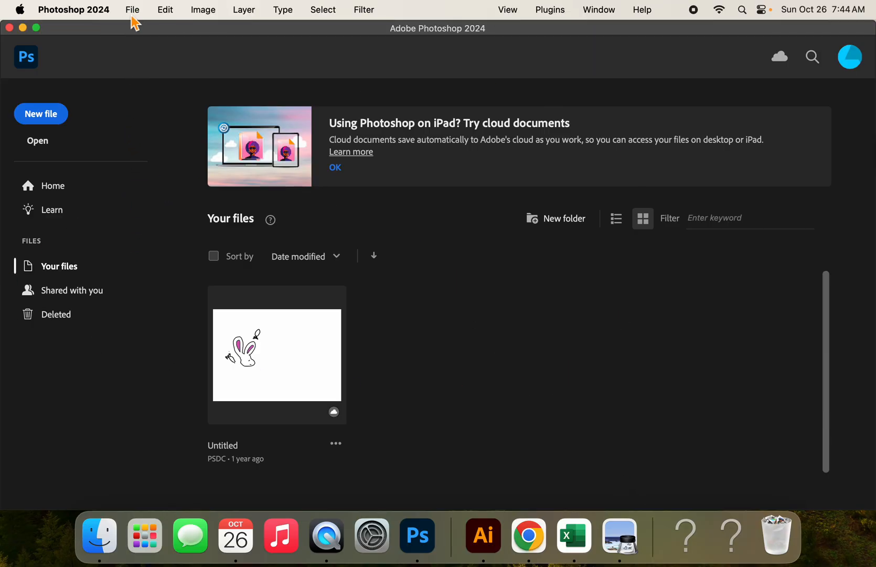
left_click(132, 14)
left_click(137, 40)
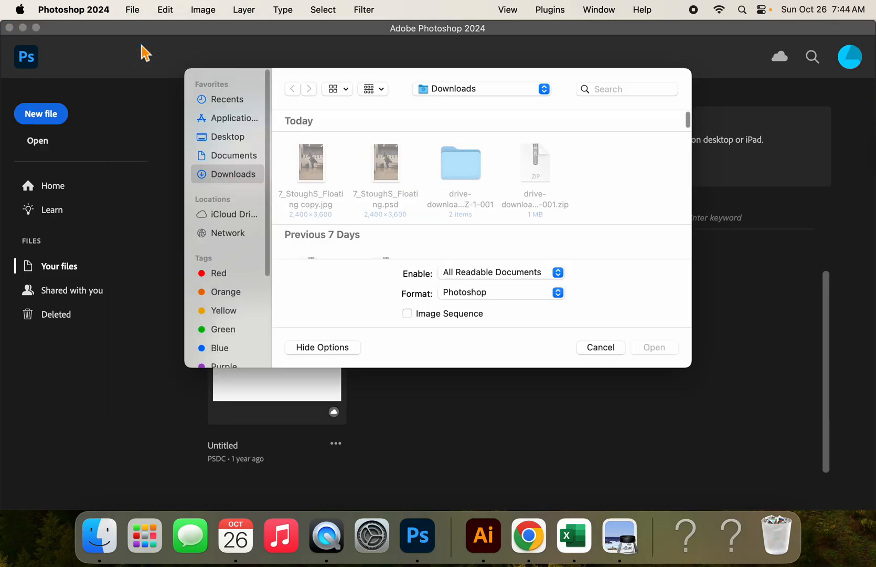
scroll(294, 220, "down", 3)
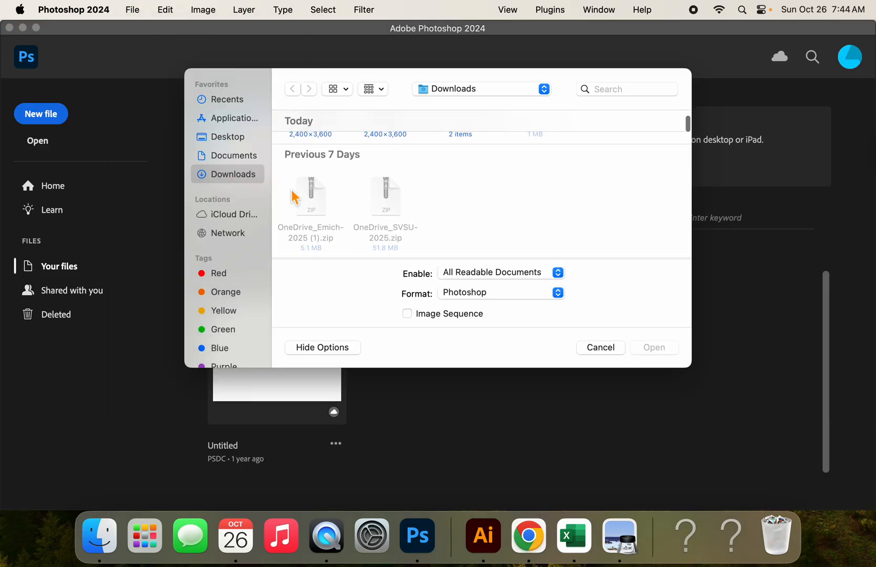
scroll(294, 197, "up", 3)
double_click(476, 149)
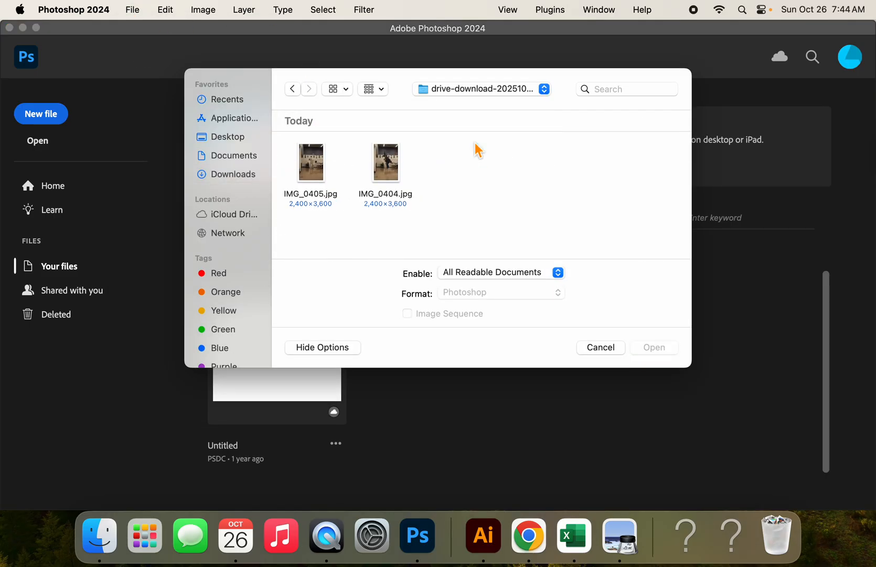
left_click(317, 167)
left_click(653, 348)
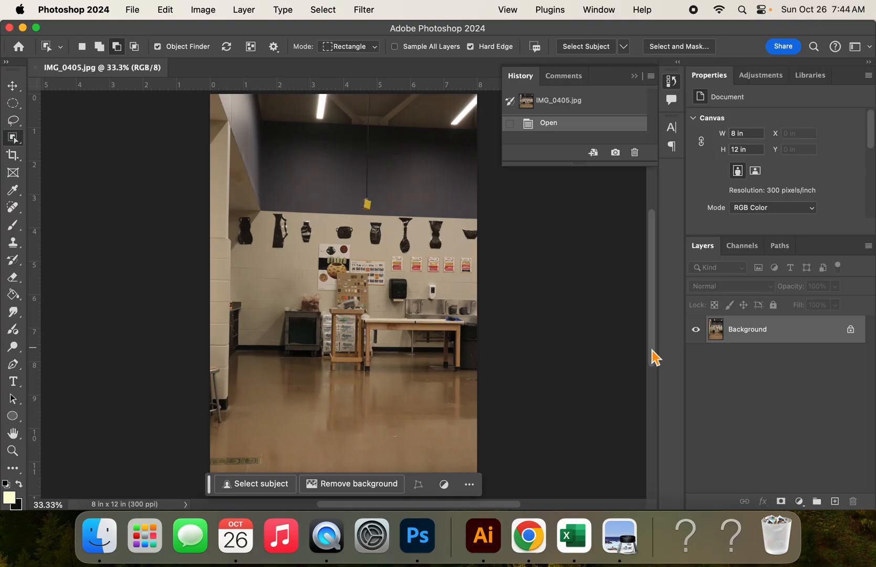
Place IMG_0404.jpg into the document as an embedded smart object and commit the placement
left_click(133, 10)
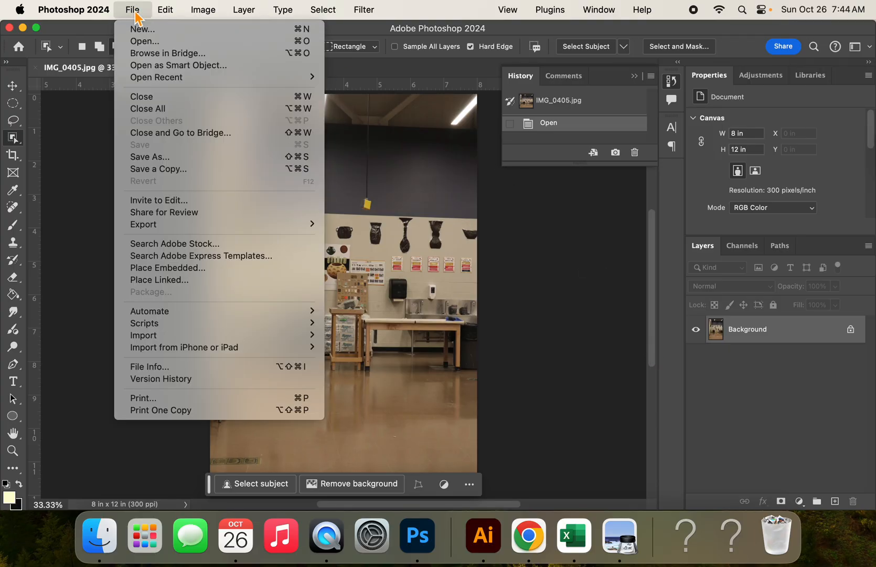
left_click(198, 267)
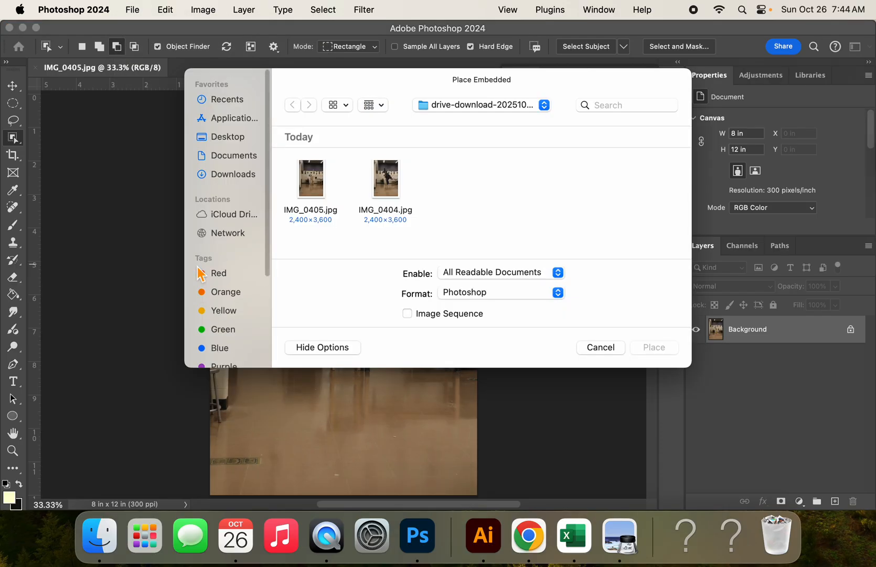
left_click(378, 181)
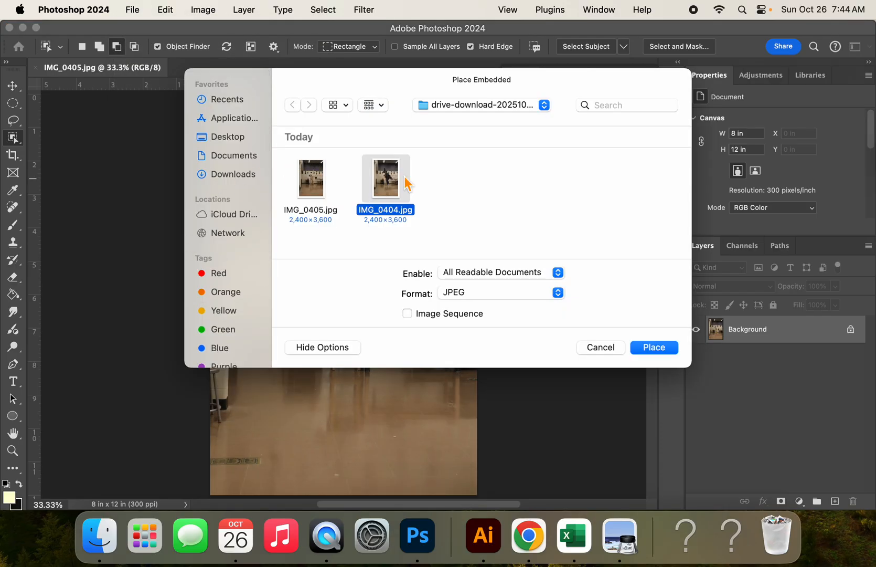
left_click(656, 348)
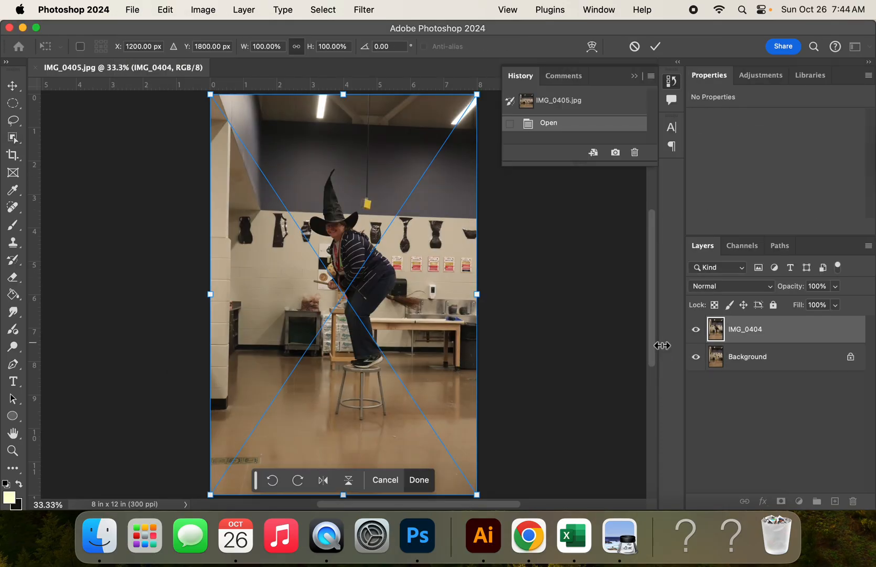
left_click(656, 46)
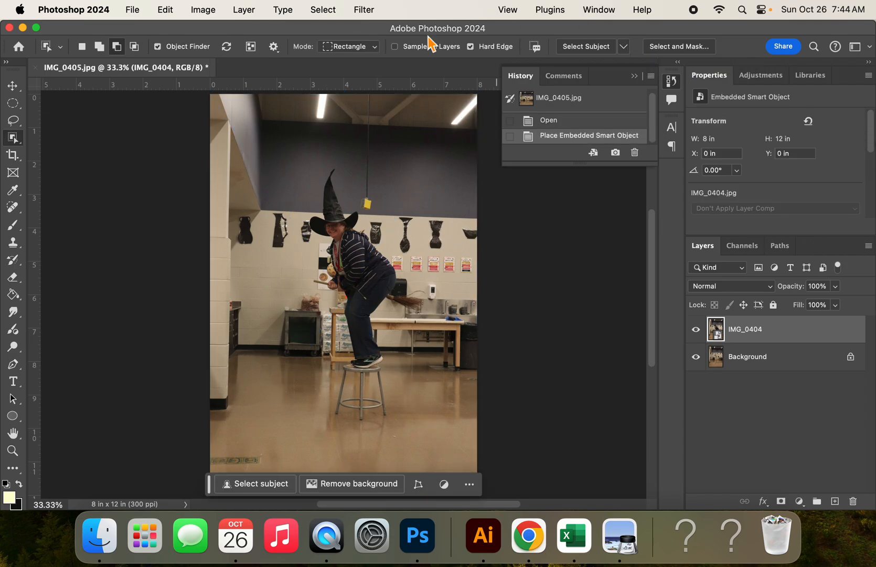
Choose the Object Selection Tool and select the subject, discarding a first box selection drawn around the person
left_click(14, 138)
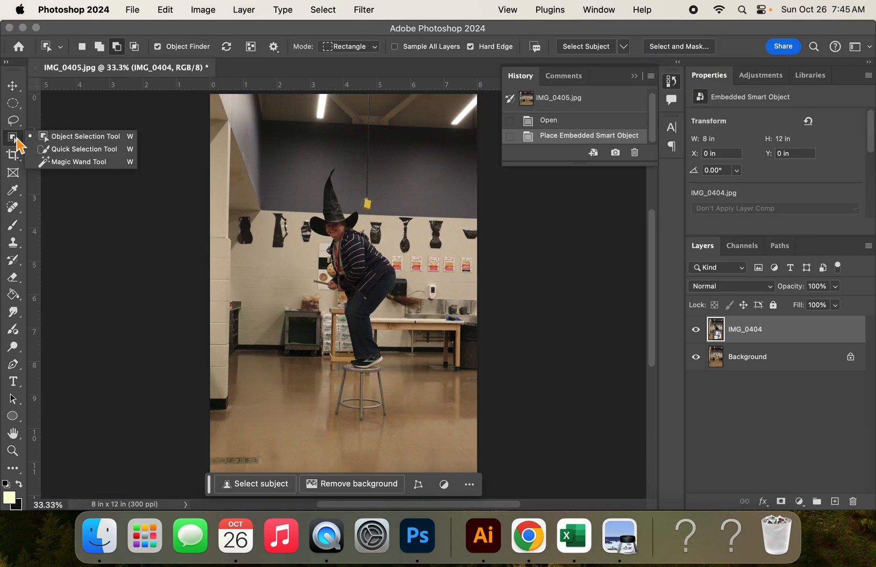
left_click(74, 137)
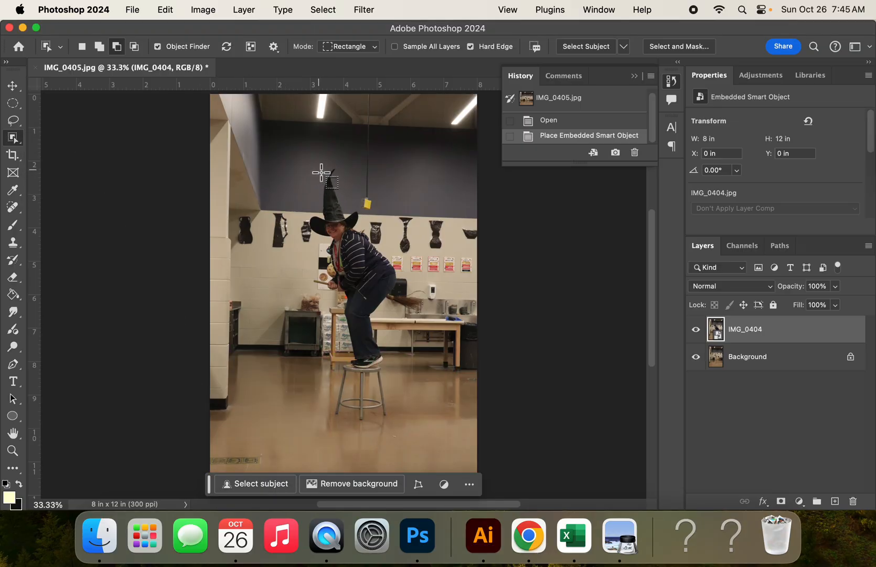
left_click_drag(310, 173, 423, 365)
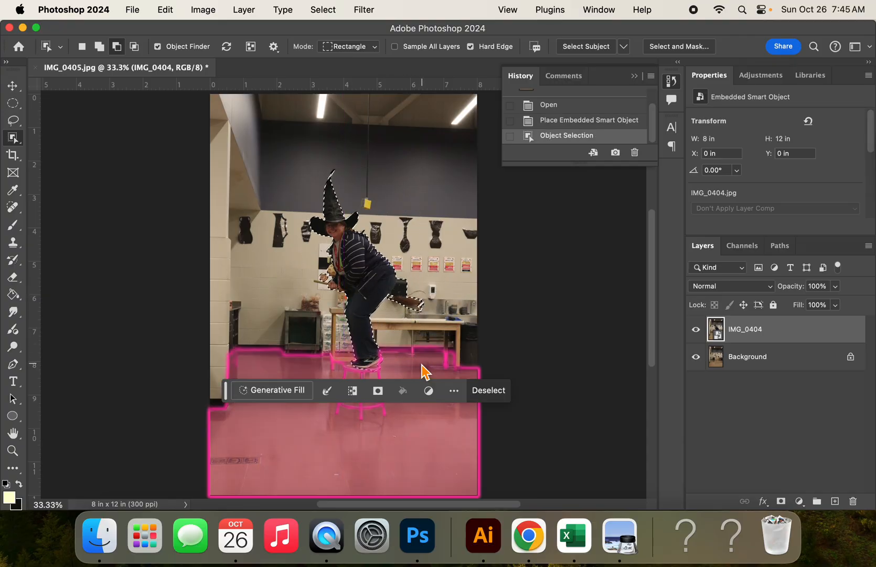
left_click(507, 396)
left_click(267, 486)
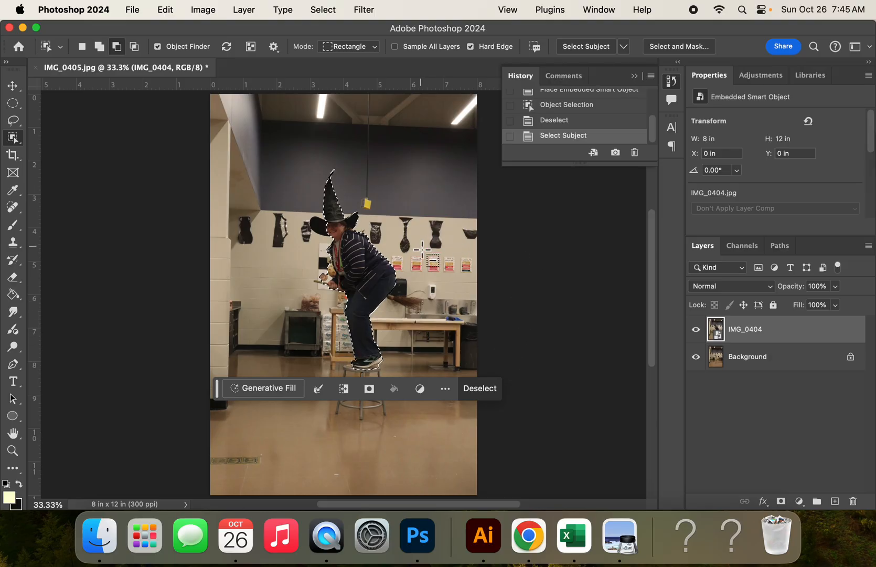
Refine the person selection around the hat brim and the neighbouring vase with the Object Selection Tool
scroll(420, 250, "right", 10)
scroll(420, 251, "up", 4)
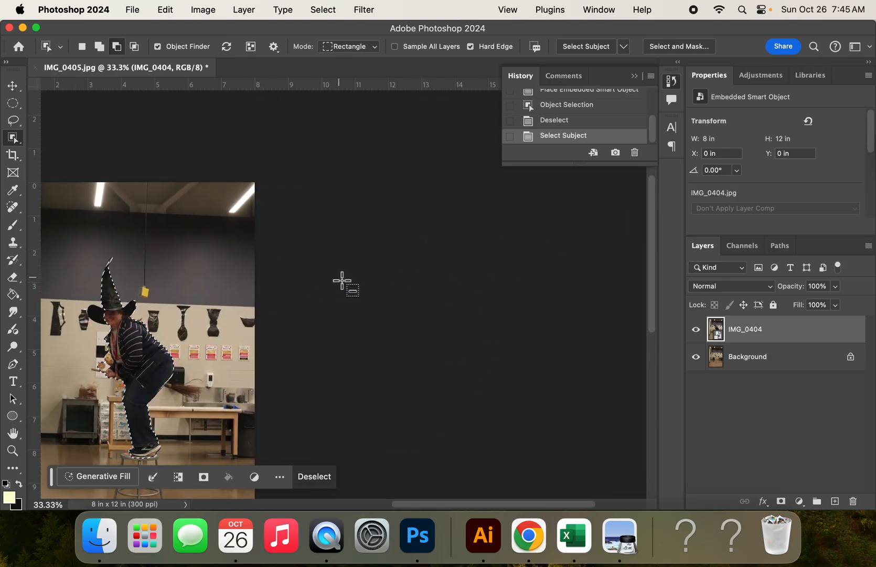
scroll(343, 280, "right", 6)
scroll(342, 281, "left", 20)
scroll(342, 280, "down", 1)
scroll(342, 281, "right", 8)
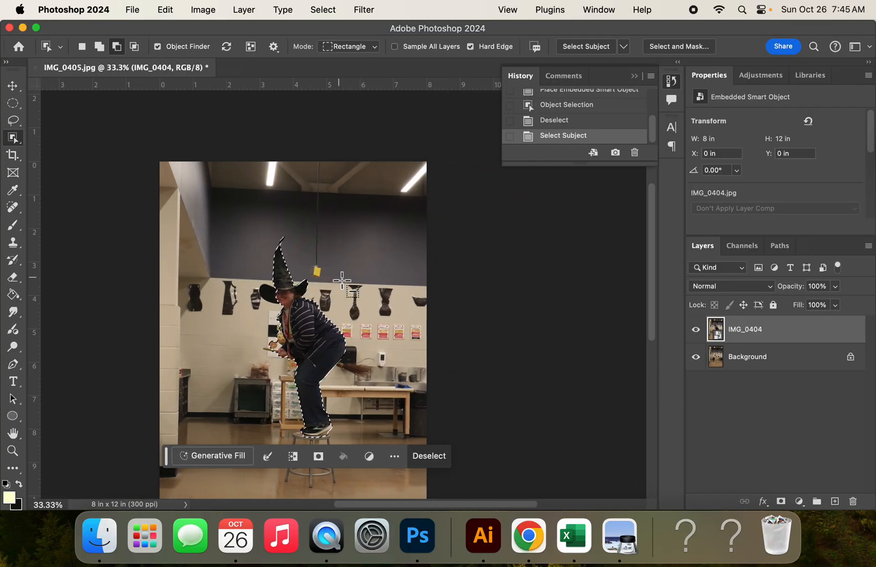
scroll(342, 280, "up", 8)
scroll(348, 287, "left", 3)
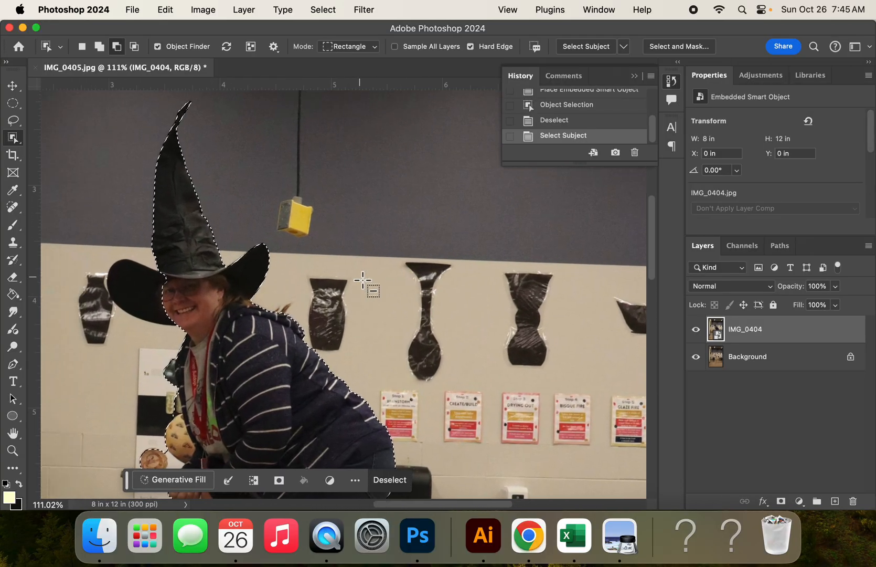
scroll(363, 281, "left", 5)
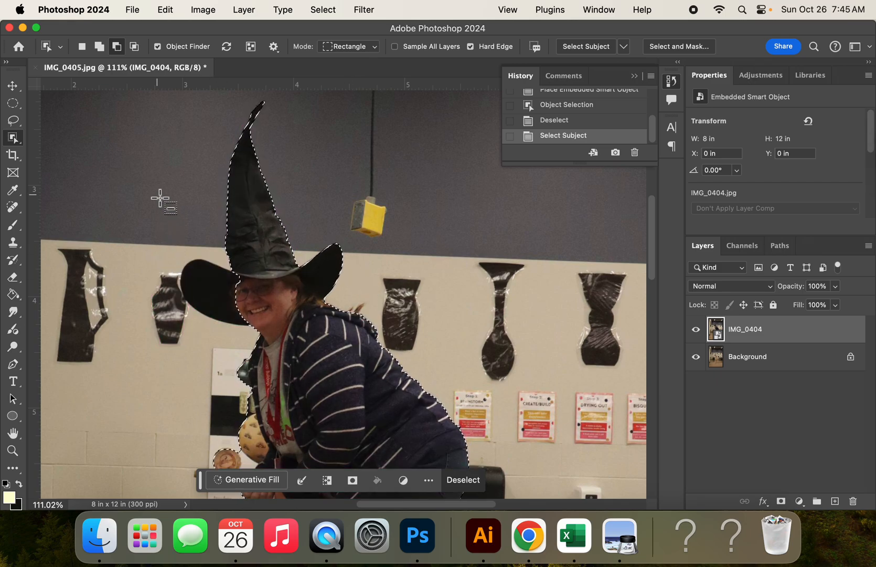
key("shift")
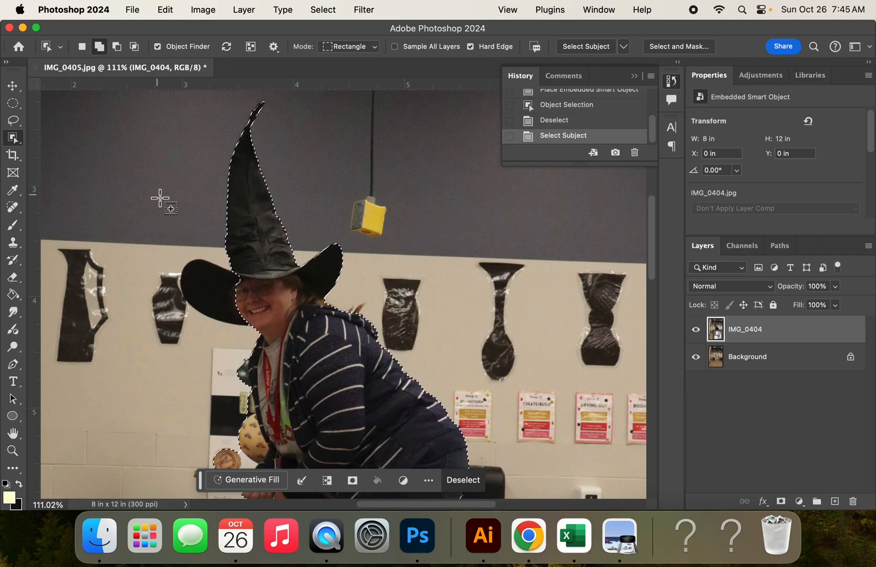
key("alt")
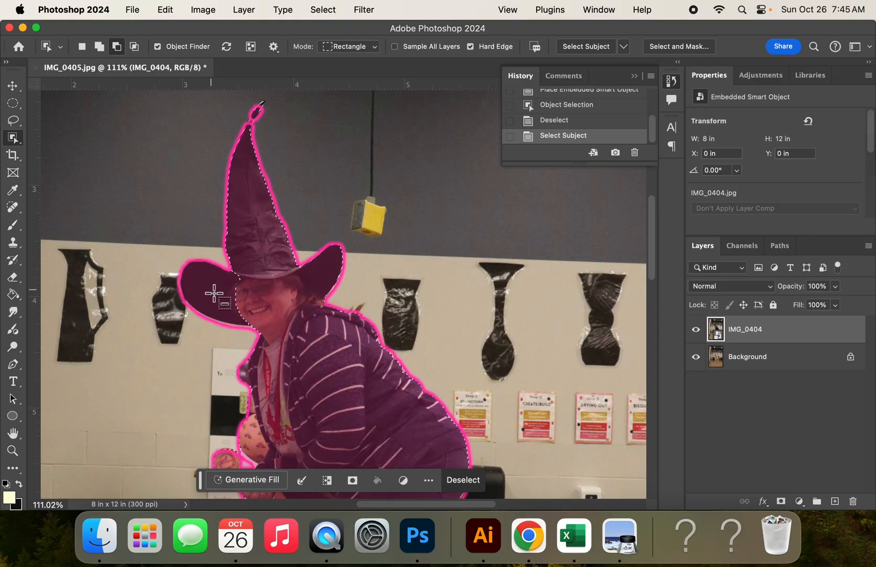
key("shift")
left_click(212, 292, "shift")
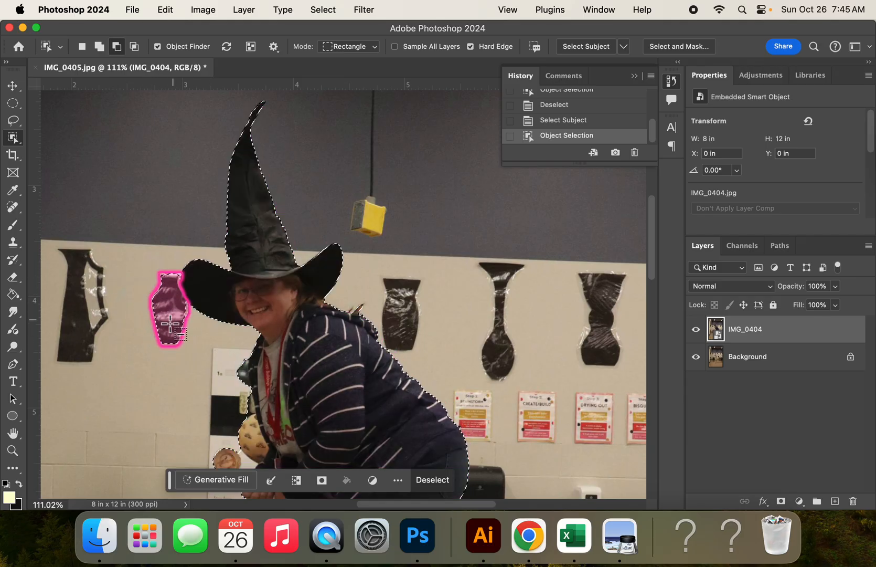
left_click(170, 305, "shift")
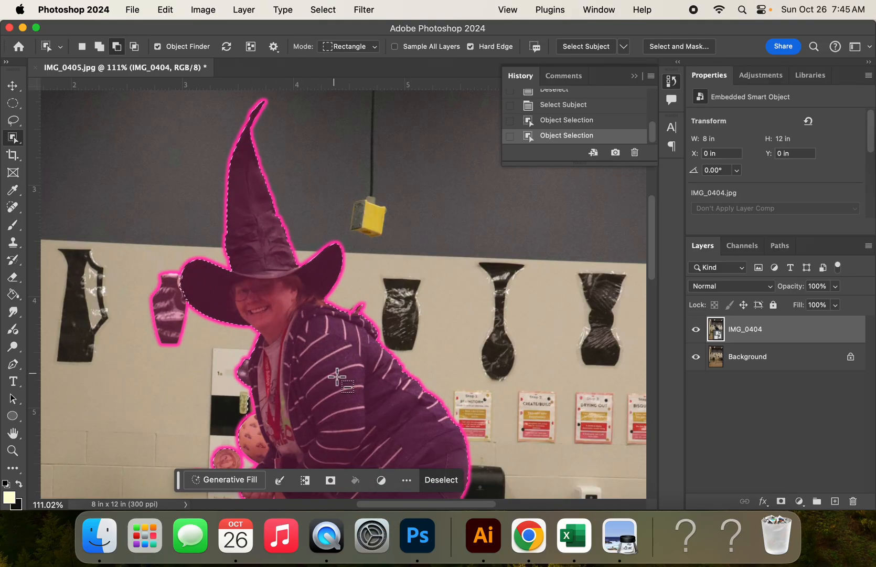
Refine the selection around the hand and broom handle with a box drawn over that area
scroll(175, 309, "down", 5)
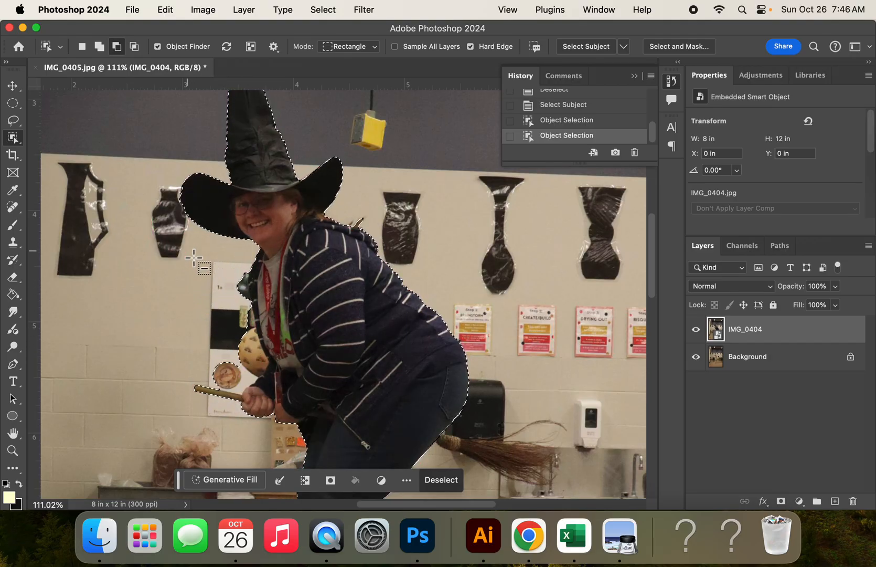
left_click_drag(204, 252, 276, 386)
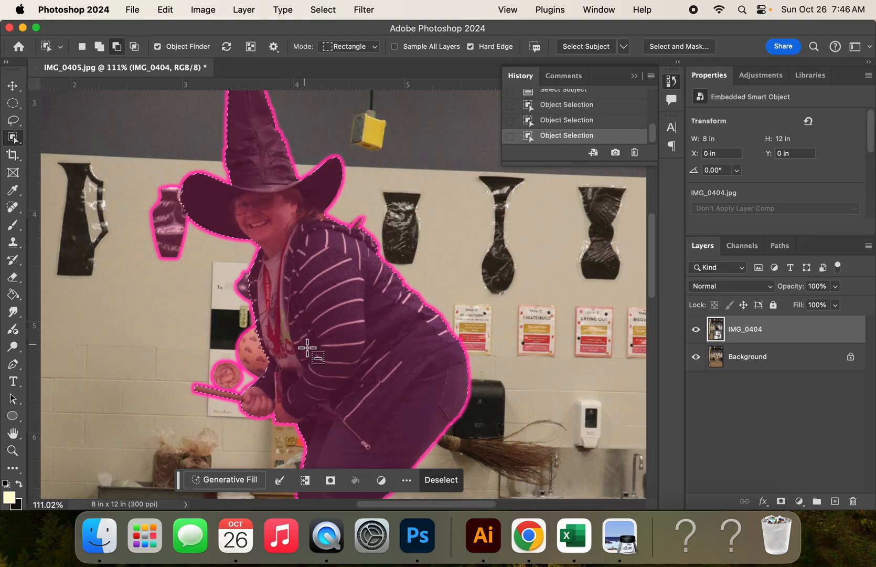
Refine the selection around the shoes, the stool top and the table behind the legs
scroll(308, 347, "down", 3)
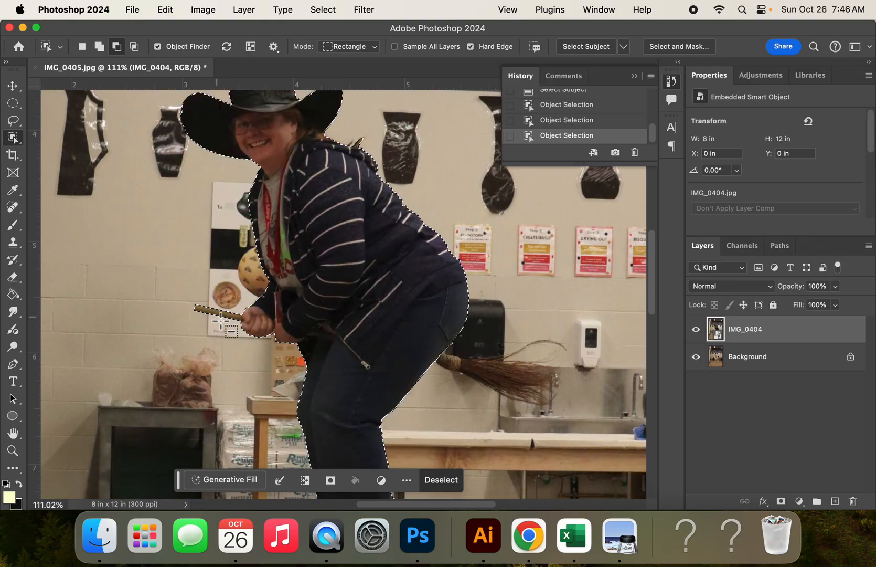
scroll(316, 351, "down", 15)
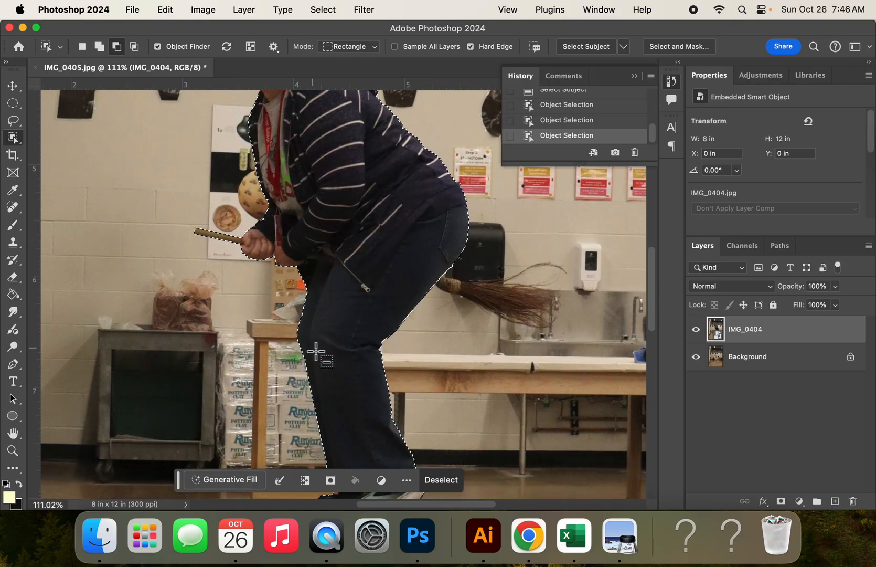
scroll(315, 352, "up", 8)
scroll(314, 356, "down", 1)
scroll(315, 357, "right", 1)
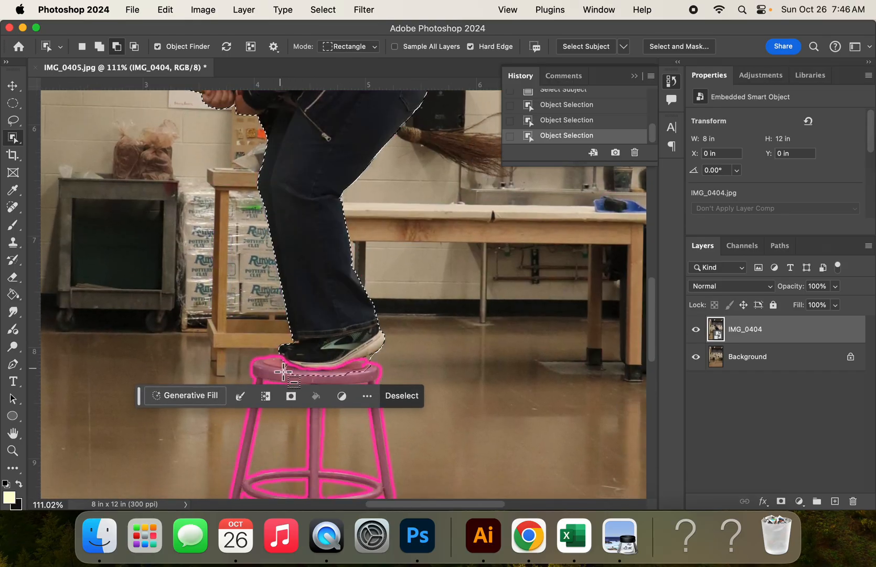
left_click_drag(273, 356, 400, 381)
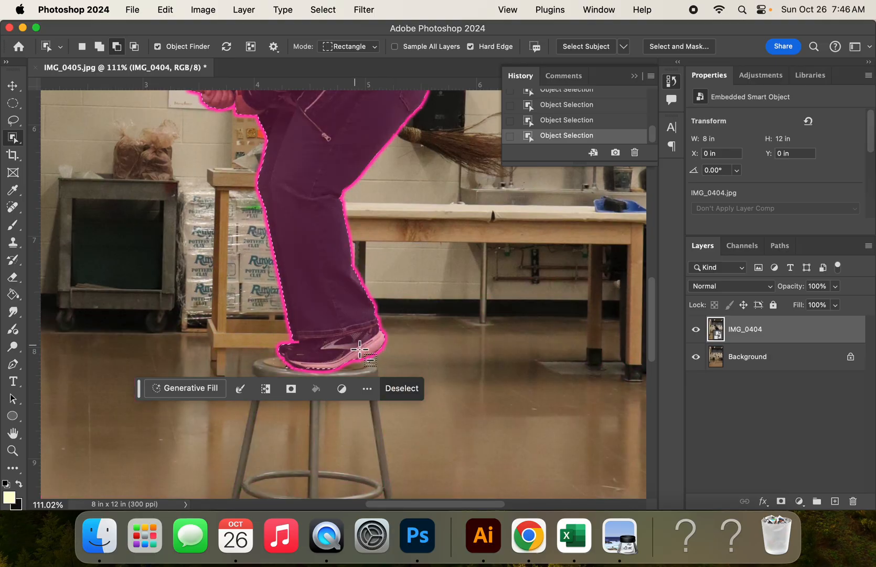
left_click_drag(391, 367, 350, 349)
left_click(481, 241)
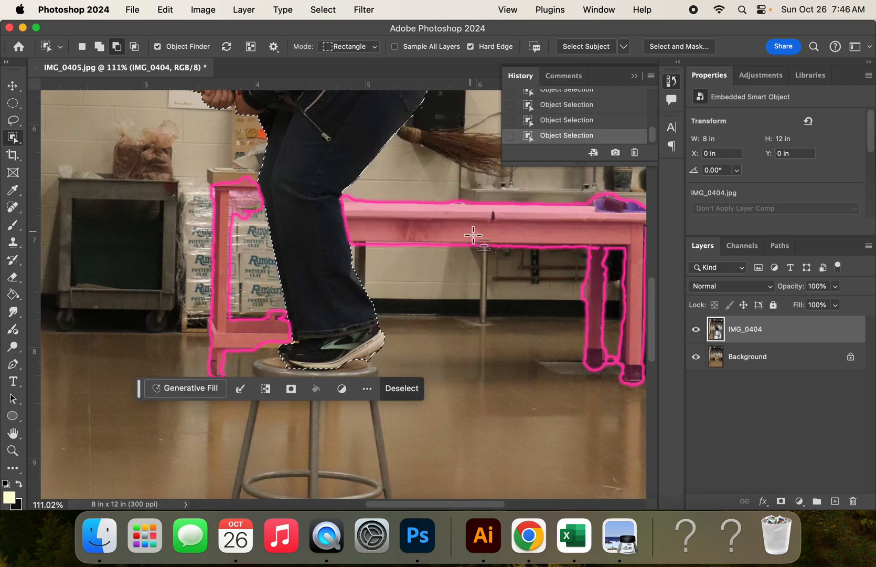
Add the broom's bristles to the selection with a box drawn around them
scroll(394, 262, "up", 5)
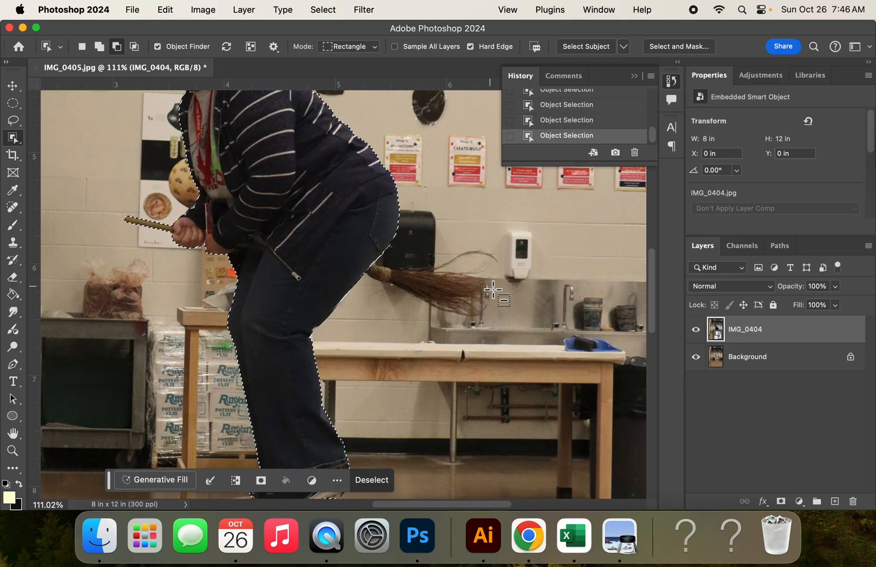
key("shift")
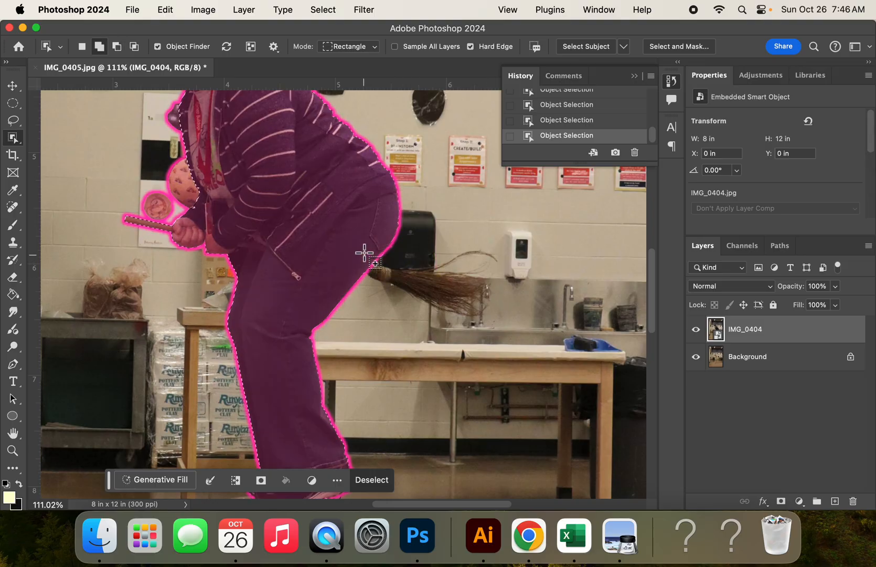
left_click_drag(367, 231, 504, 326)
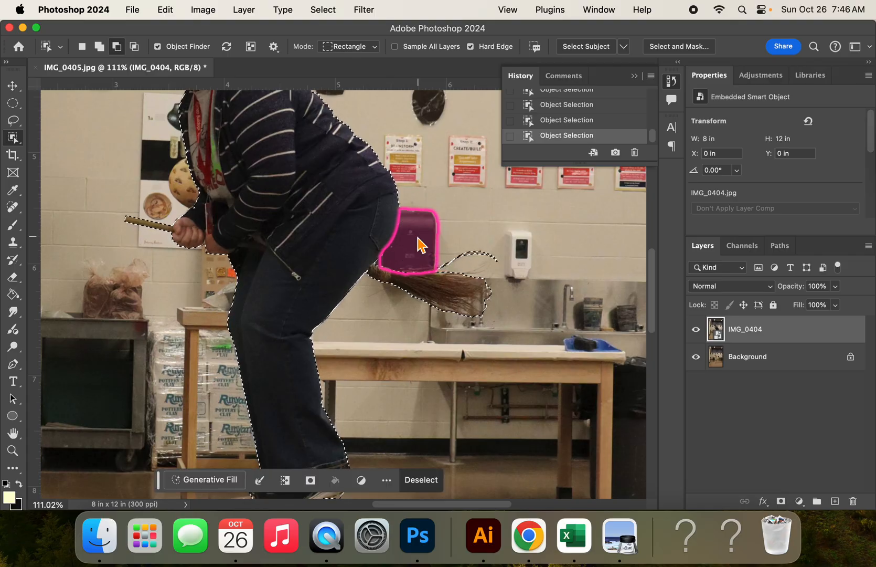
scroll(454, 338, "up", 5)
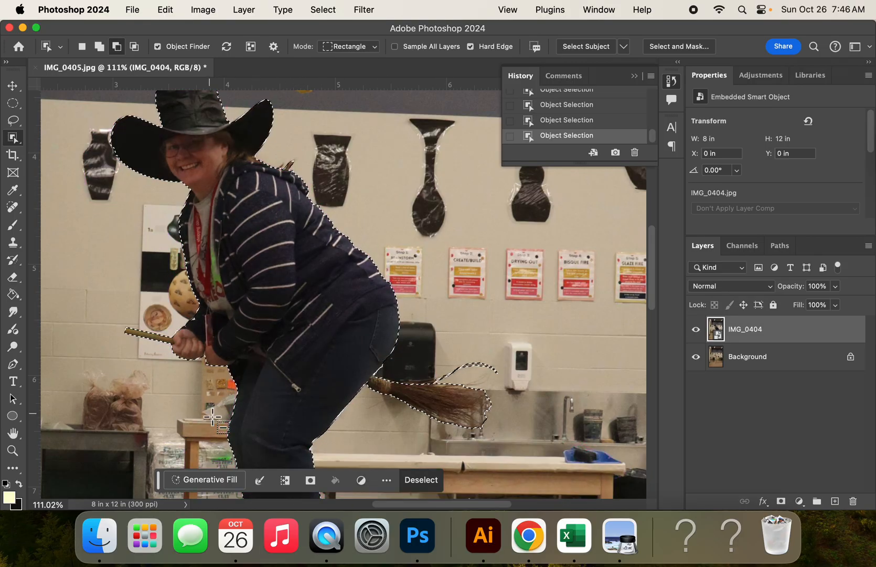
scroll(213, 417, "down", 5)
scroll(213, 417, "left", 7)
scroll(212, 417, "down", 8)
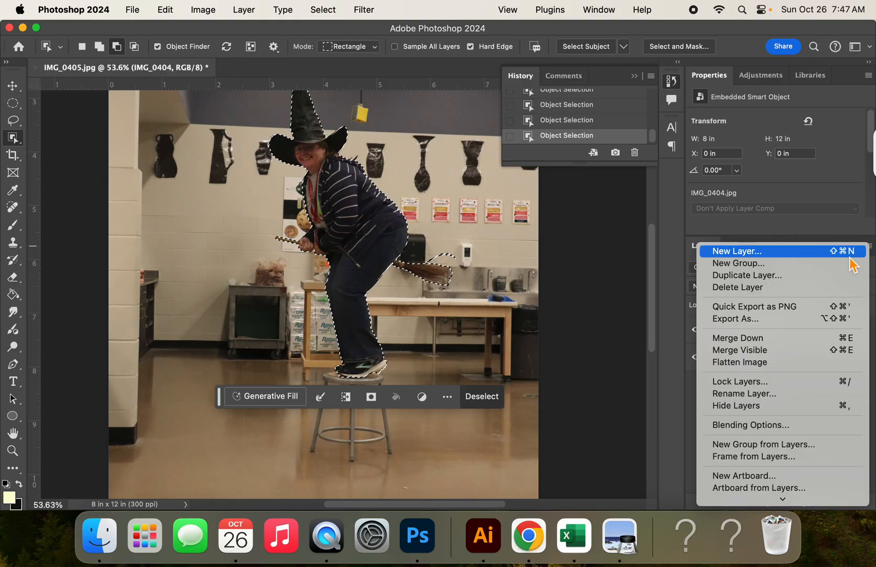
left_click(842, 243)
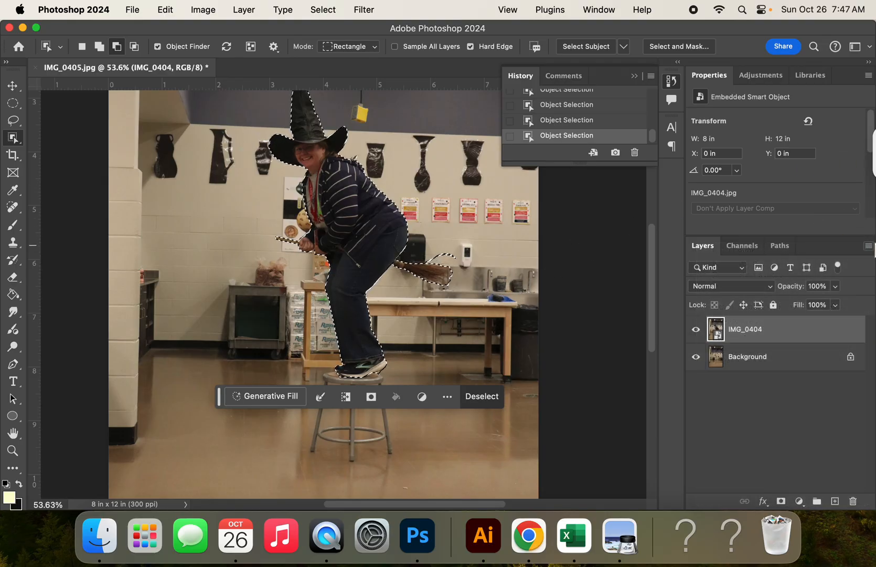
left_click(868, 245)
scroll(797, 357, "down", 5)
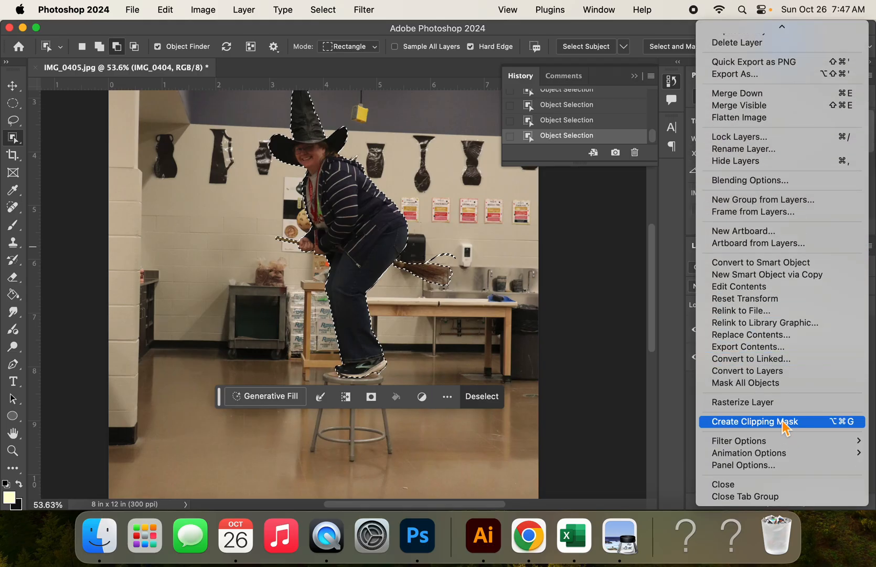
left_click(663, 380)
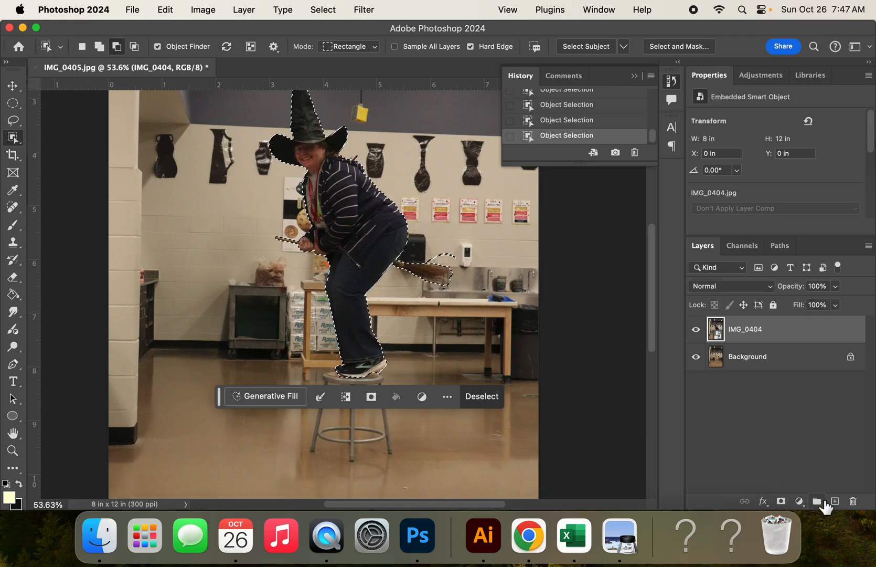
Add a layer mask to the IMG_0404 layer from the person selection
left_click(371, 397)
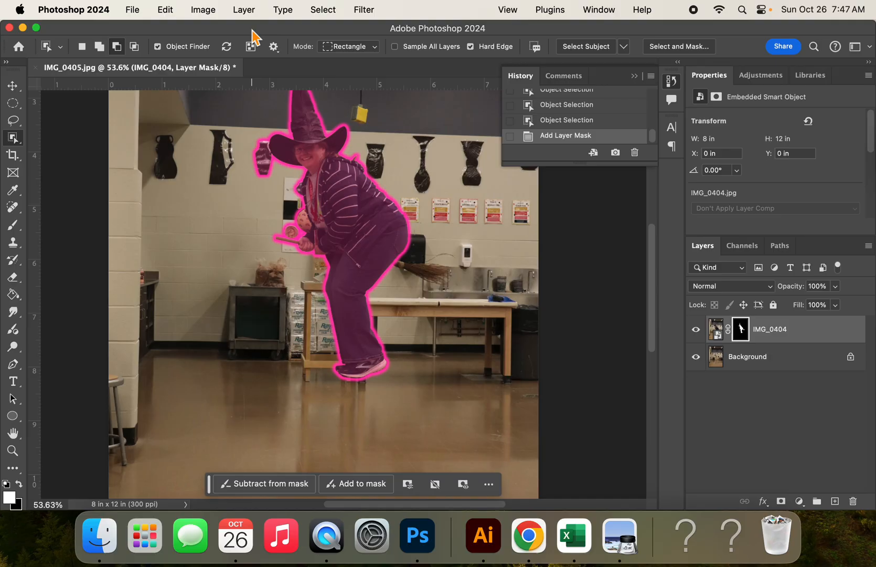
scroll(256, 42, "up", 10)
scroll(261, 60, "down", 3)
scroll(336, 299, "down", 10)
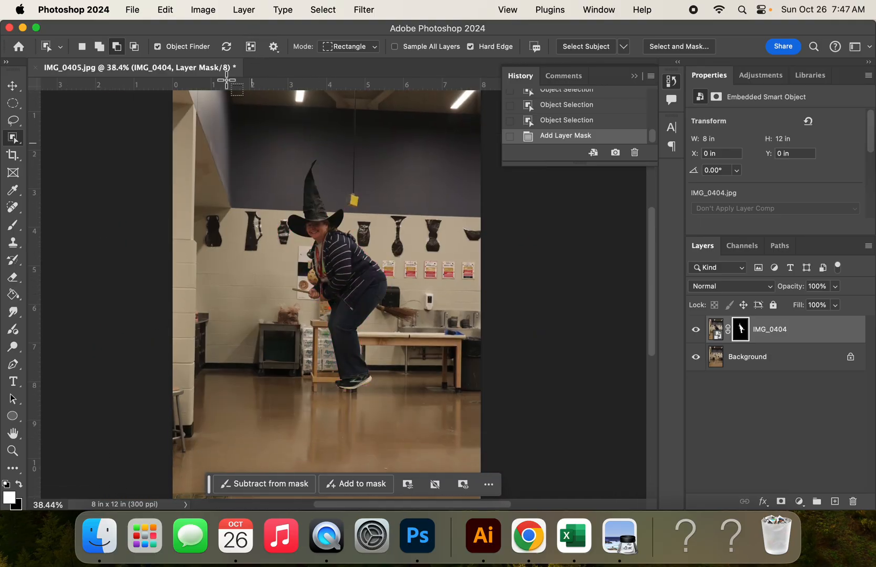
left_click(199, 10)
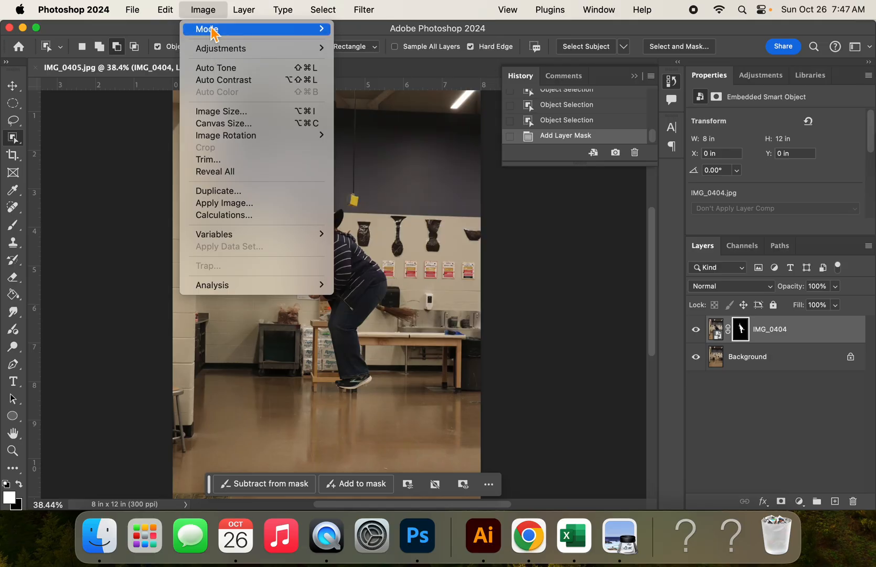
mouse_move(219, 52)
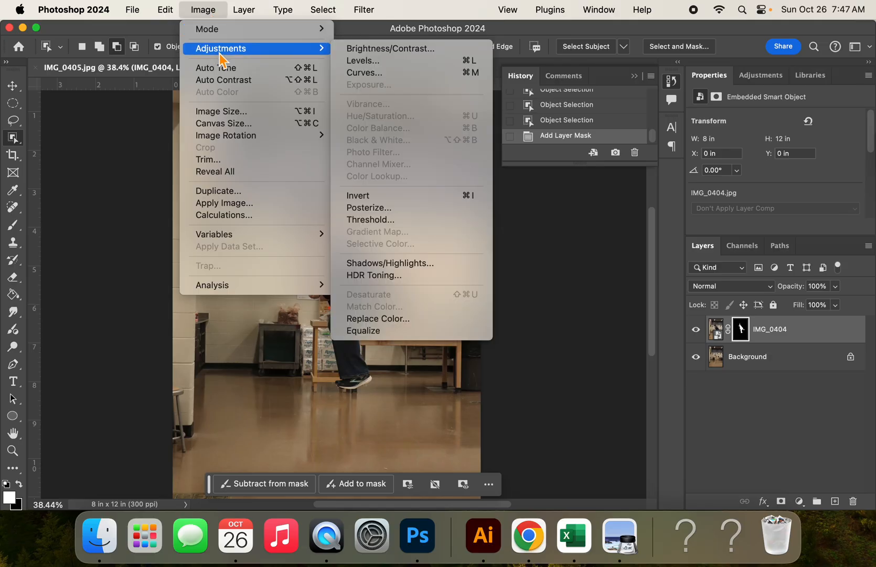
left_click(362, 61)
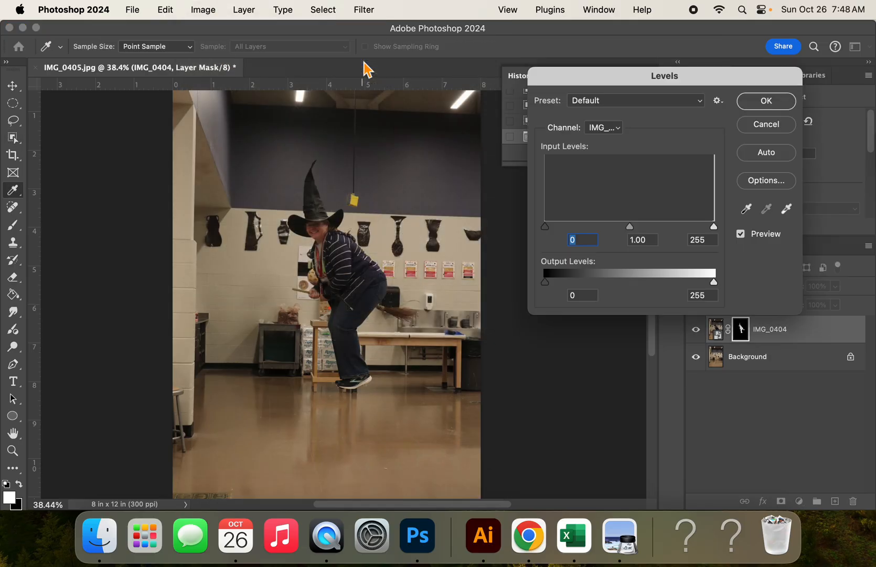
left_click(766, 128)
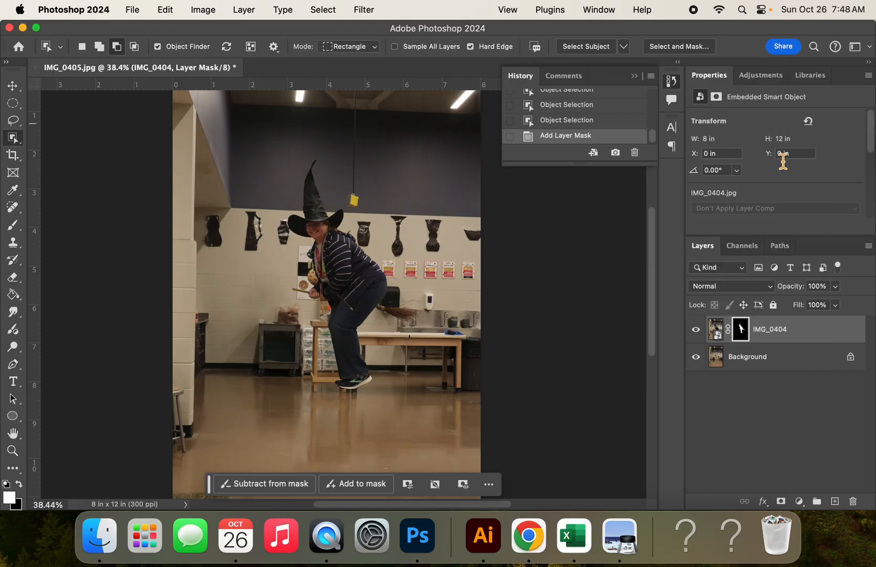
left_click(743, 360)
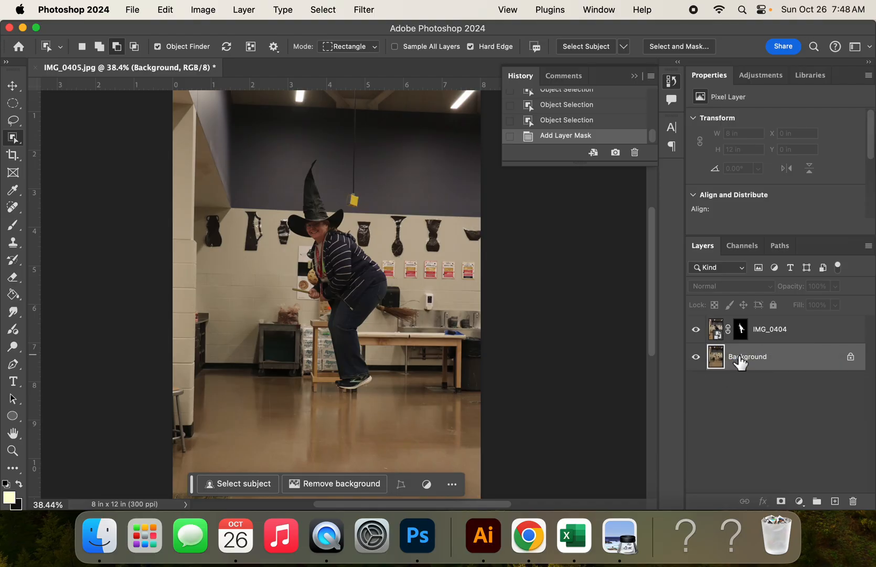
left_click(728, 333)
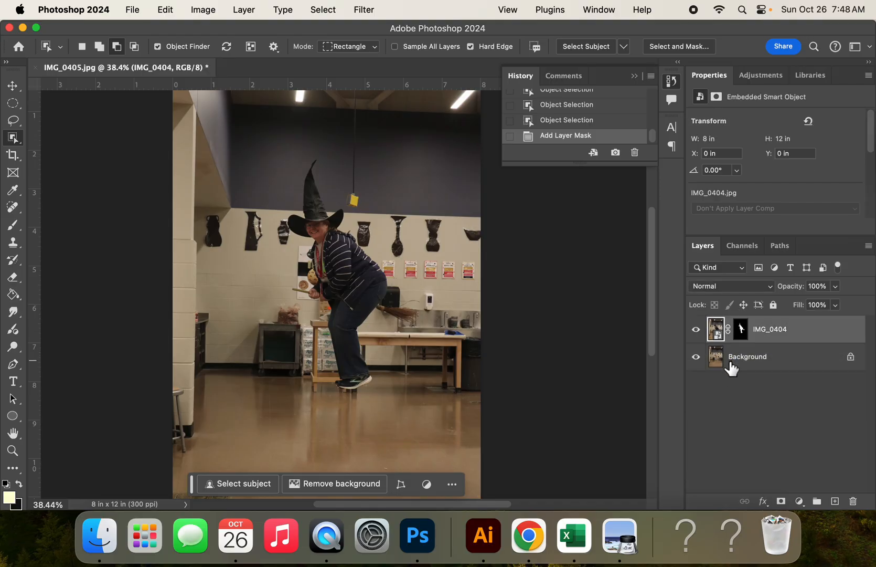
left_click(731, 362)
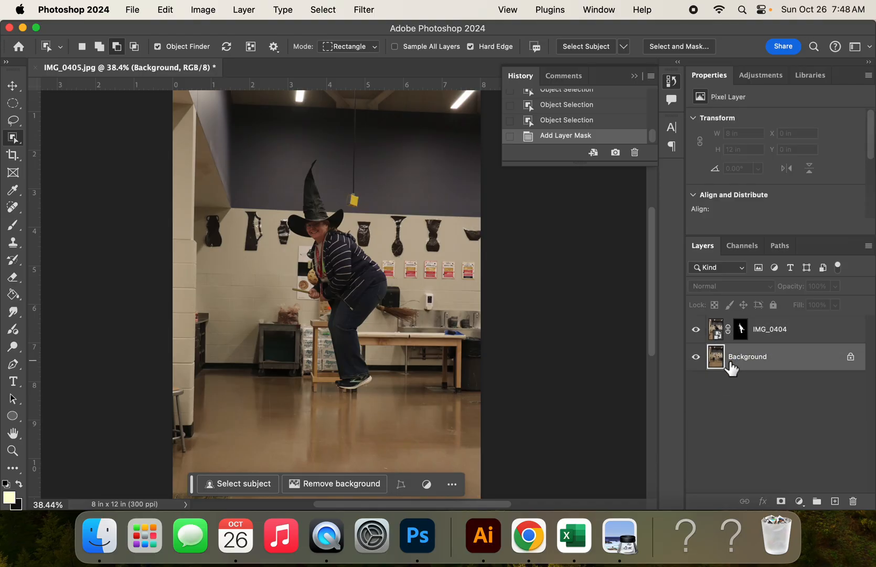
left_click(187, 9)
mouse_move(318, 50)
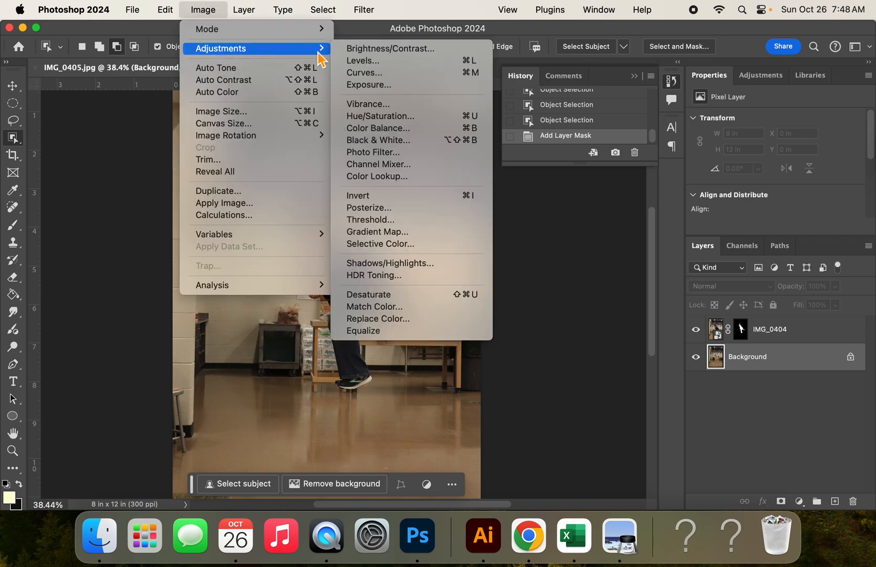
left_click(395, 68)
left_click(716, 227)
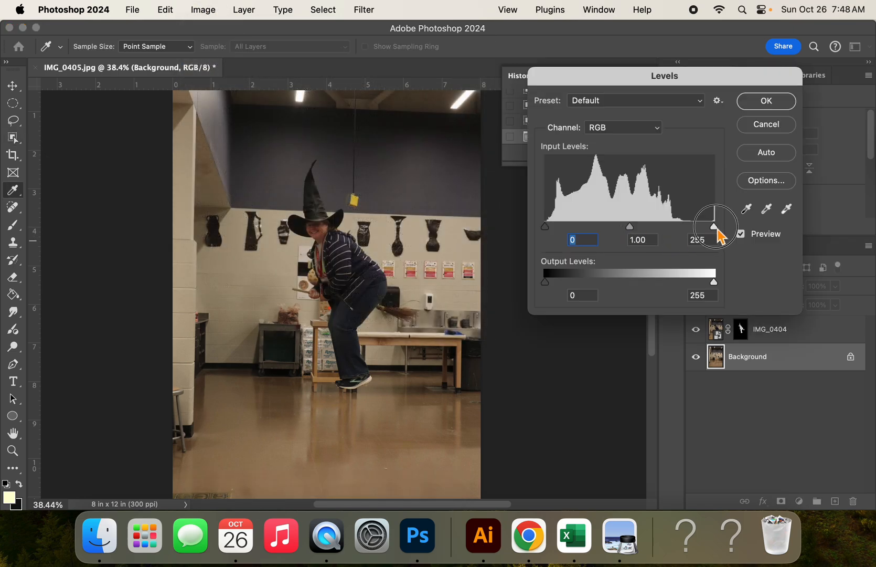
mouse_move(717, 234)
left_mouse_down()
mouse_move(679, 234)
mouse_move(691, 237)
mouse_move(681, 227)
mouse_move(732, 229)
left_mouse_up()
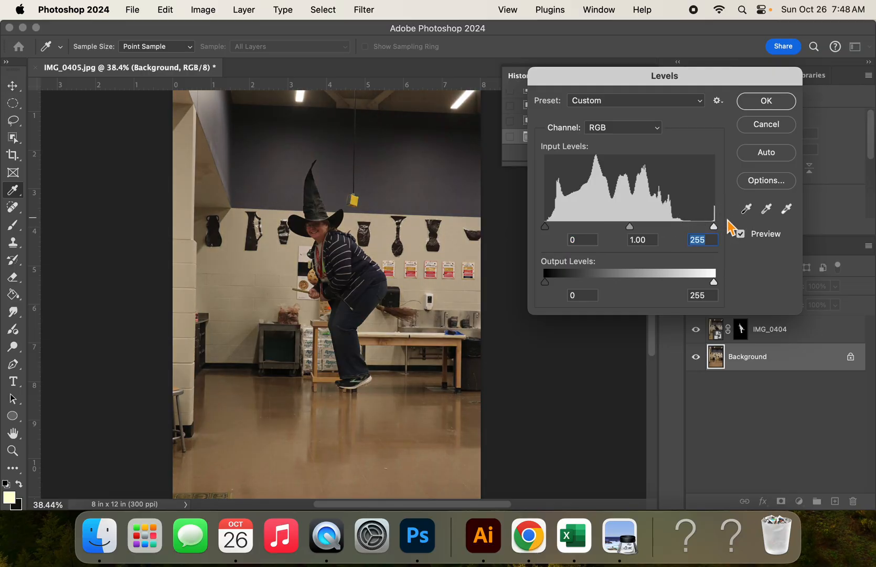
left_click(767, 125)
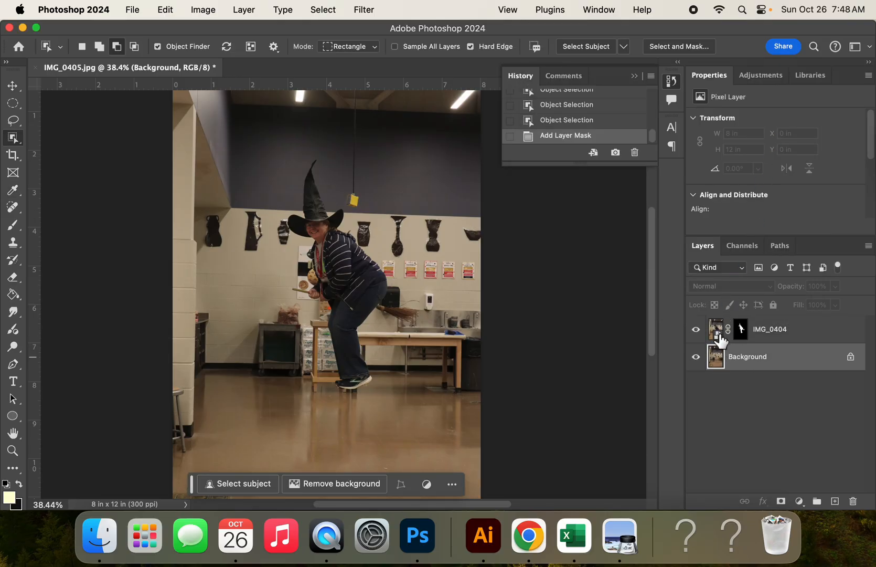
left_click(720, 336, "shift")
left_click(719, 360)
left_click(722, 339, "shift")
left_click(723, 361)
Apply Levels to the Background layer, moving the white input point to about 199
left_click(203, 10)
mouse_move(219, 52)
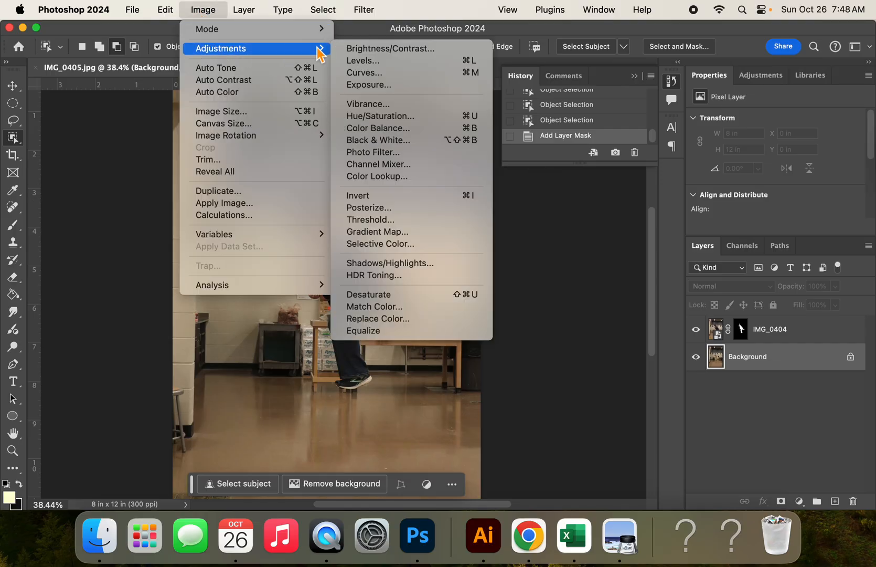
left_click(389, 66)
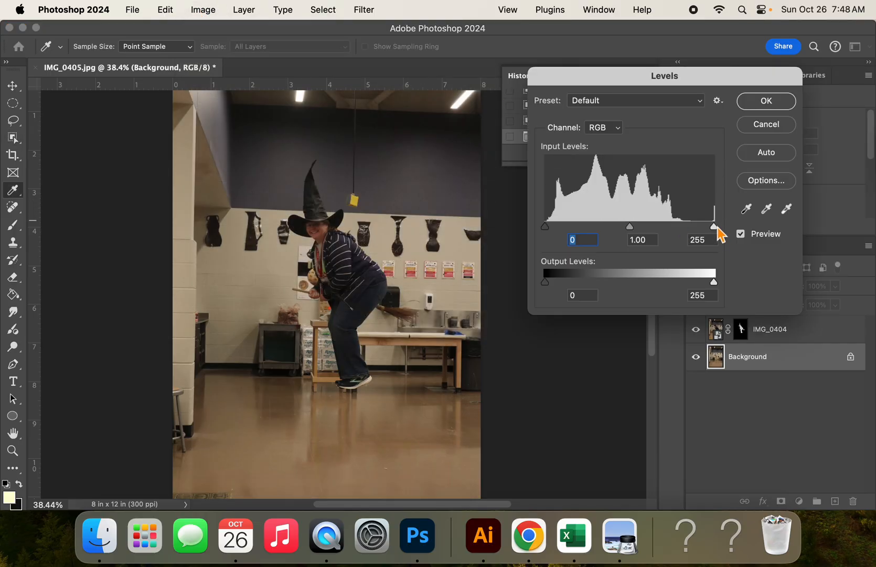
left_click_drag(715, 228, 677, 229)
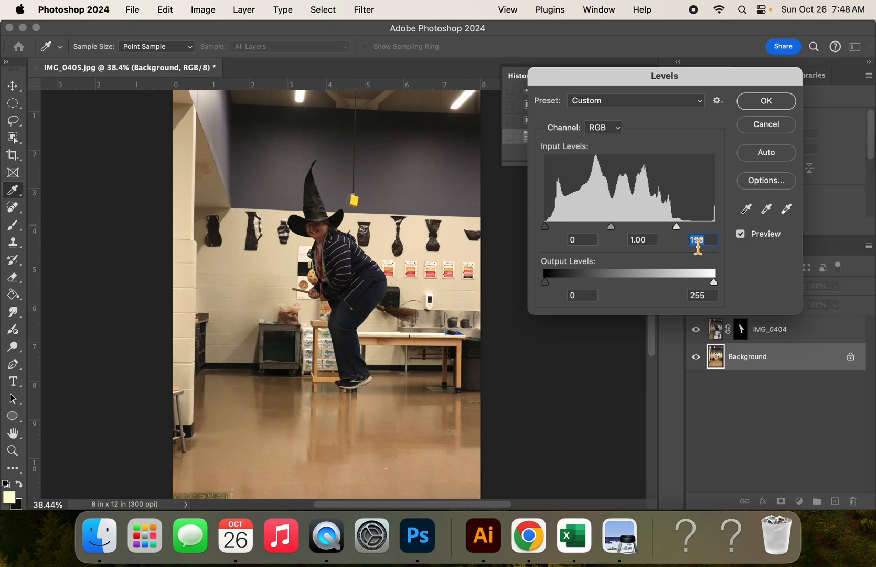
left_click(766, 101)
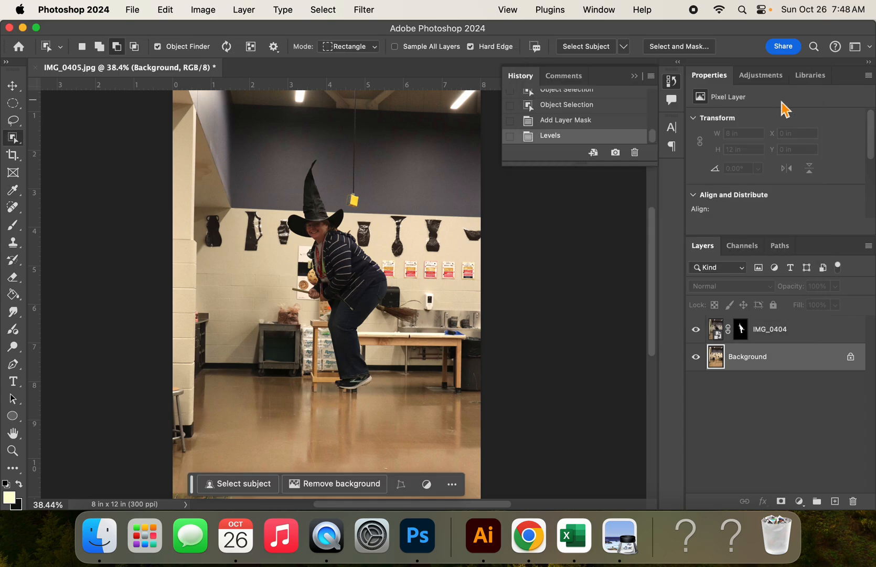
Apply Levels to the IMG_0404 layer with the white input level set to 199
left_click(720, 334)
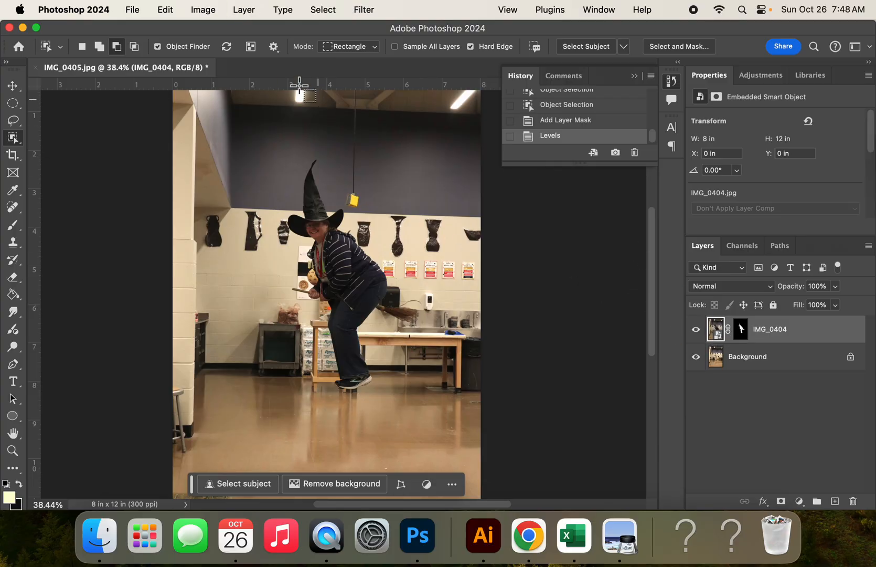
left_click(204, 10)
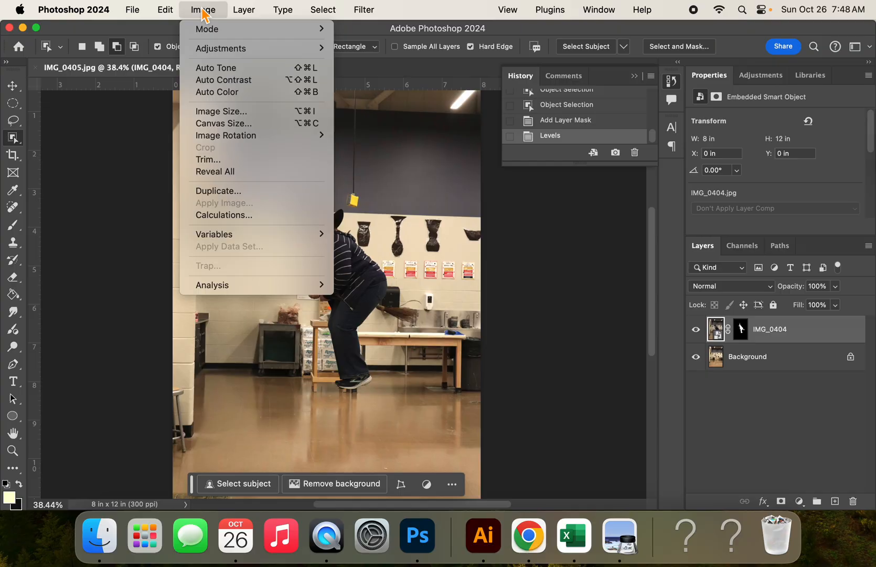
mouse_move(224, 50)
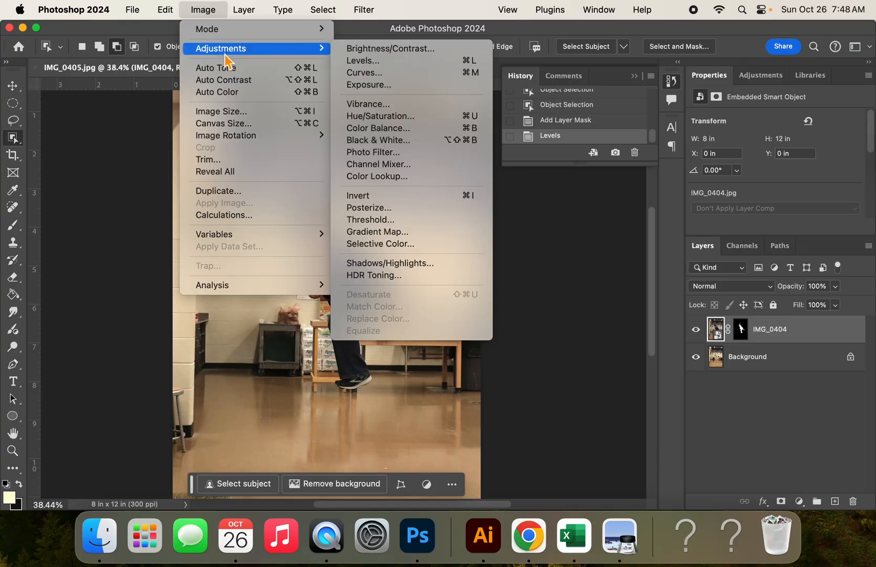
left_click(364, 61)
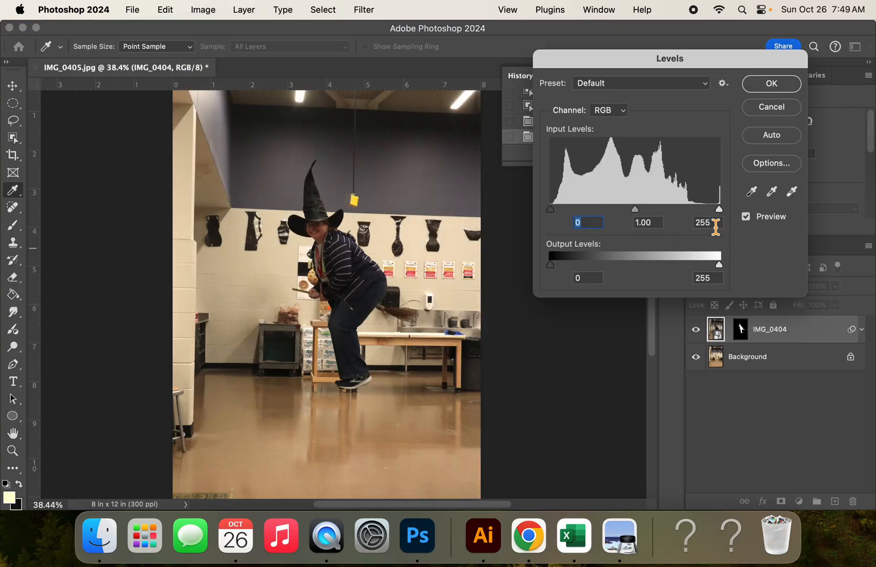
double_click(715, 225)
type("199")
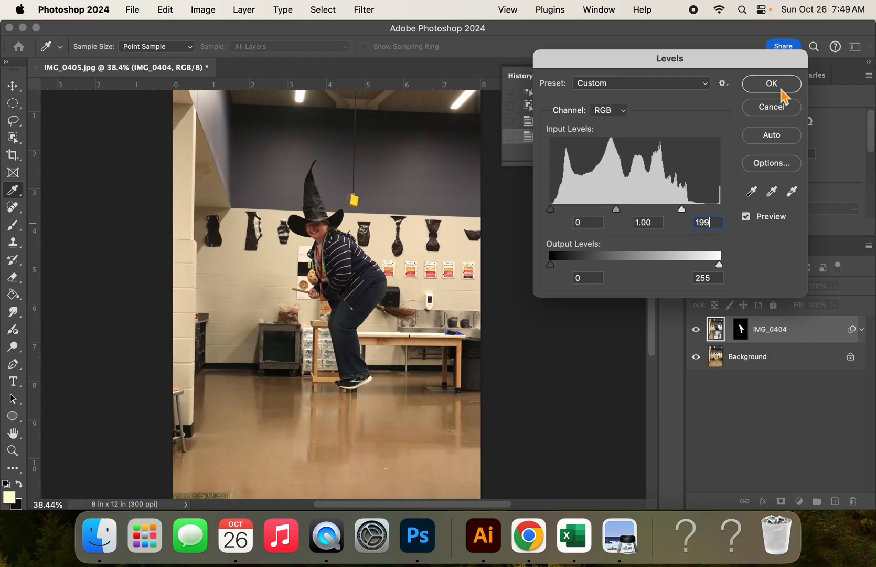
left_click(747, 217)
left_click(747, 216)
left_click(773, 85)
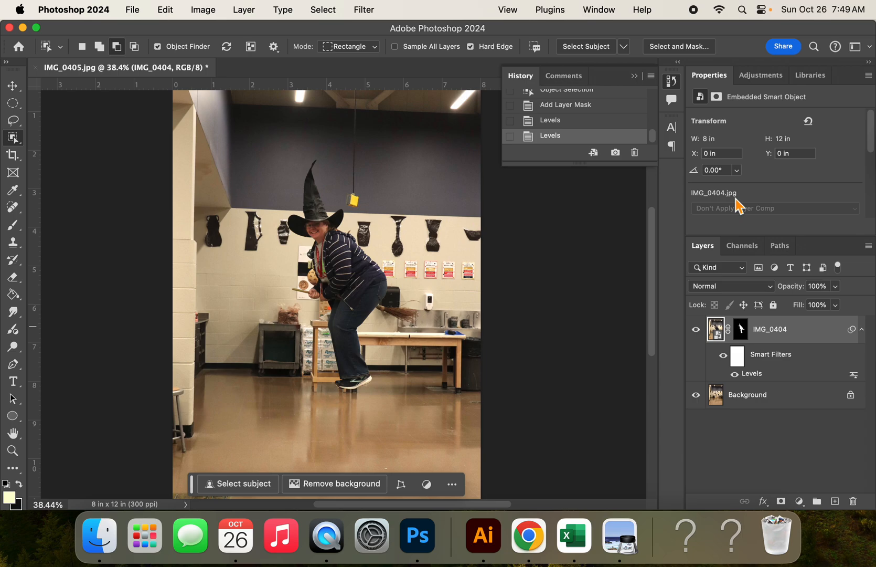
Apply Auto Color twice to the IMG_0404 layer
left_click(208, 11)
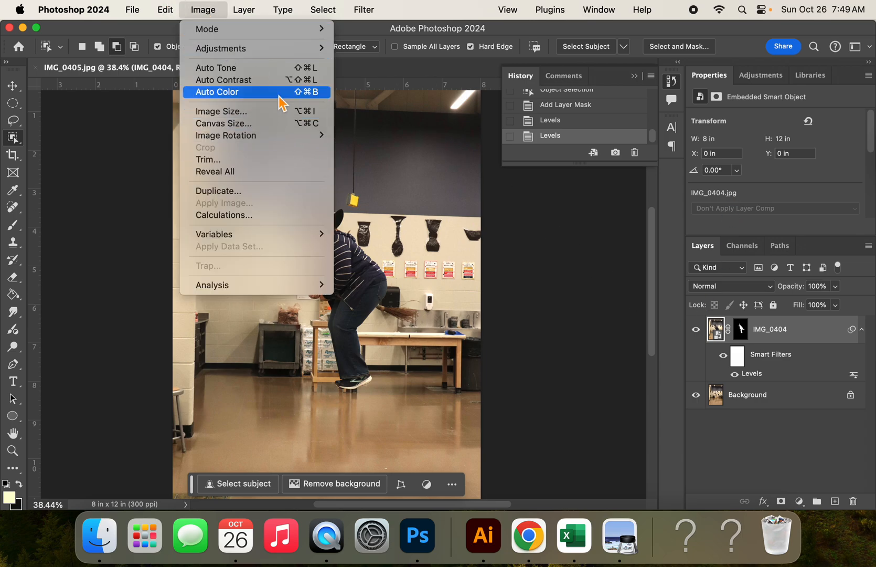
left_click(282, 102)
left_click(205, 13)
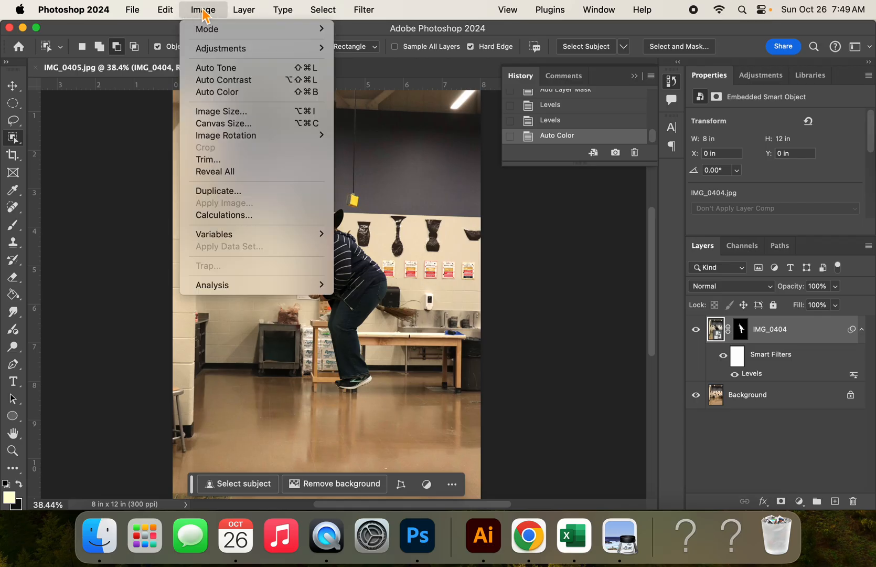
mouse_move(215, 52)
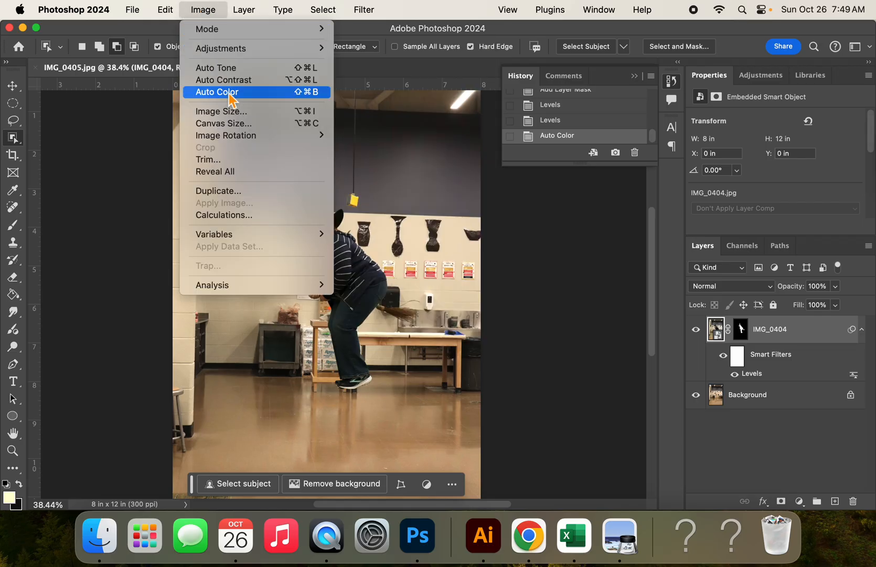
left_click(229, 93)
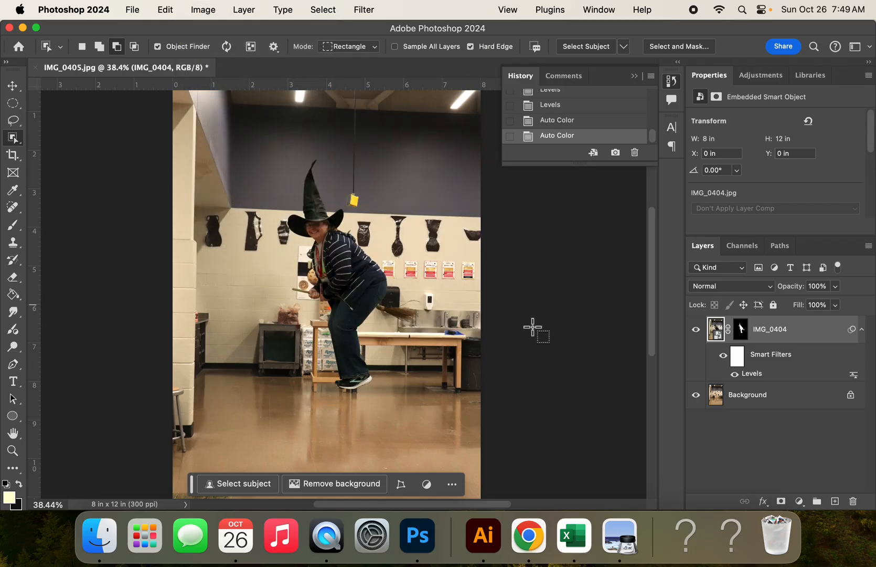
Apply Auto Color to the Background layer
left_click(720, 399)
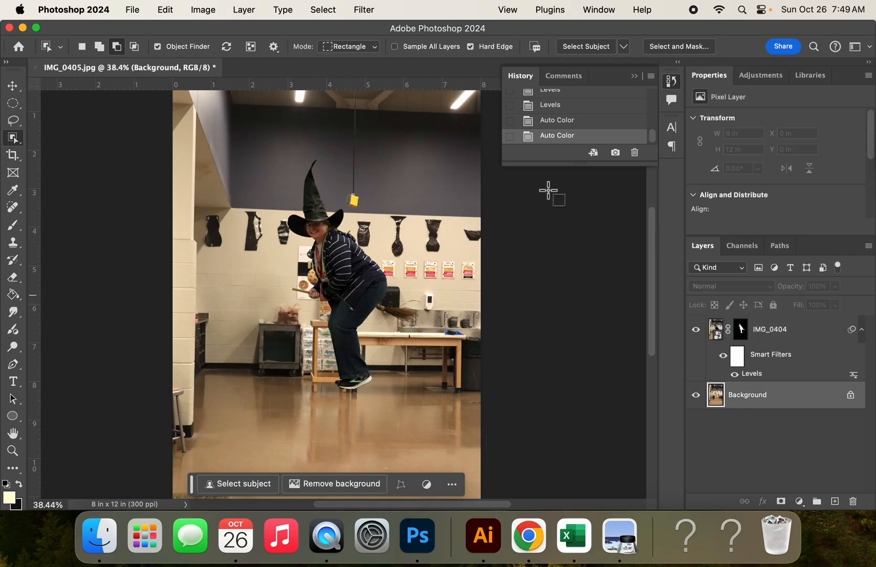
left_click(209, 11)
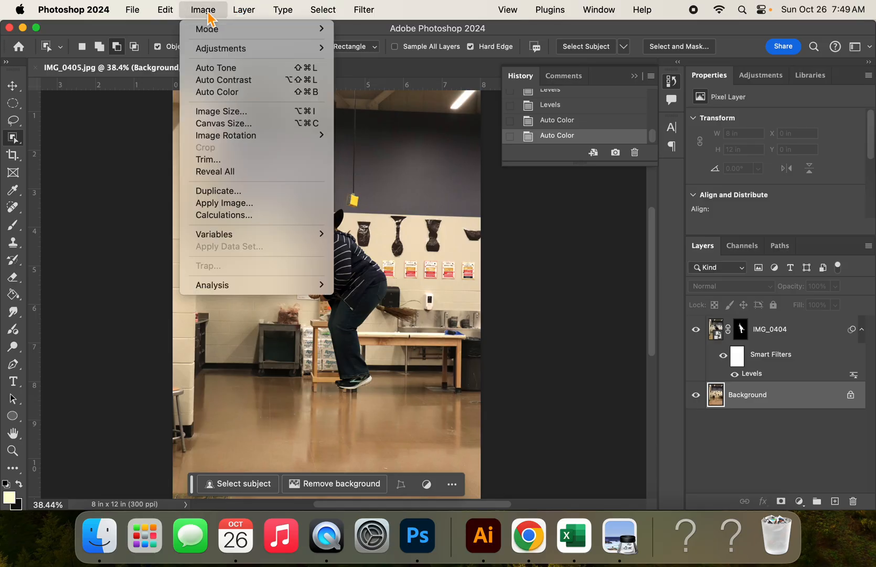
left_click(235, 92)
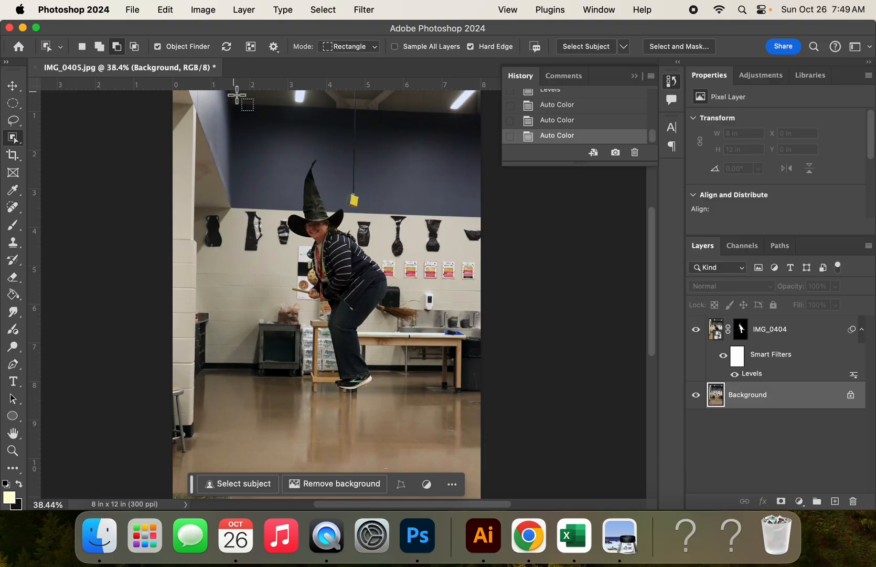
Save the composite as a Photoshop PSD in Downloads, named 7_ plus the student's name and _floating, replacing the existing file with Maximize Compatibility on
left_click(135, 12)
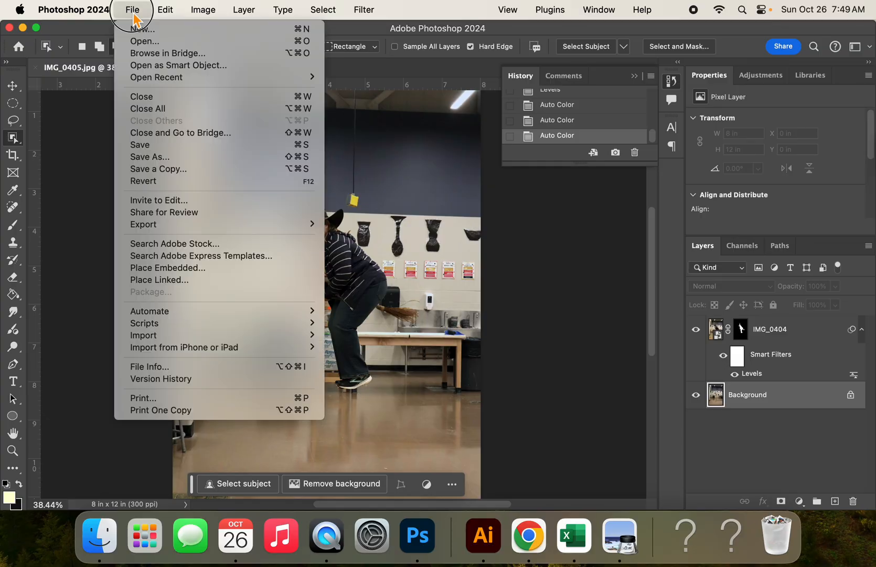
left_click(173, 157)
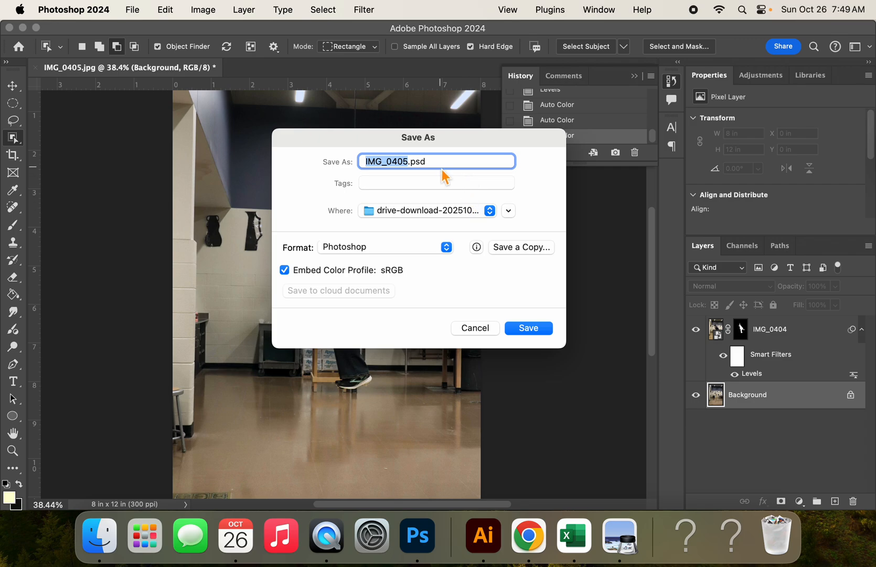
type("7_stoughS_floating")
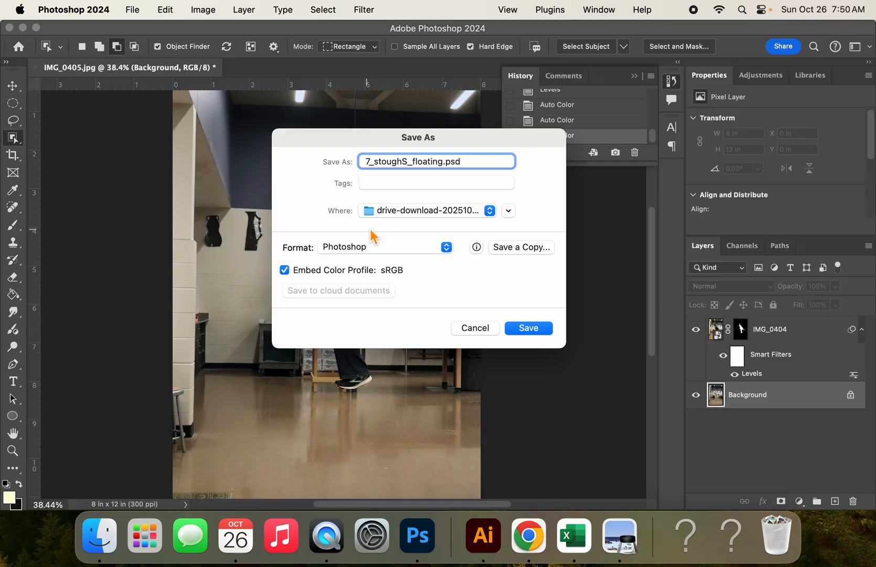
left_click(399, 211)
left_click(412, 231)
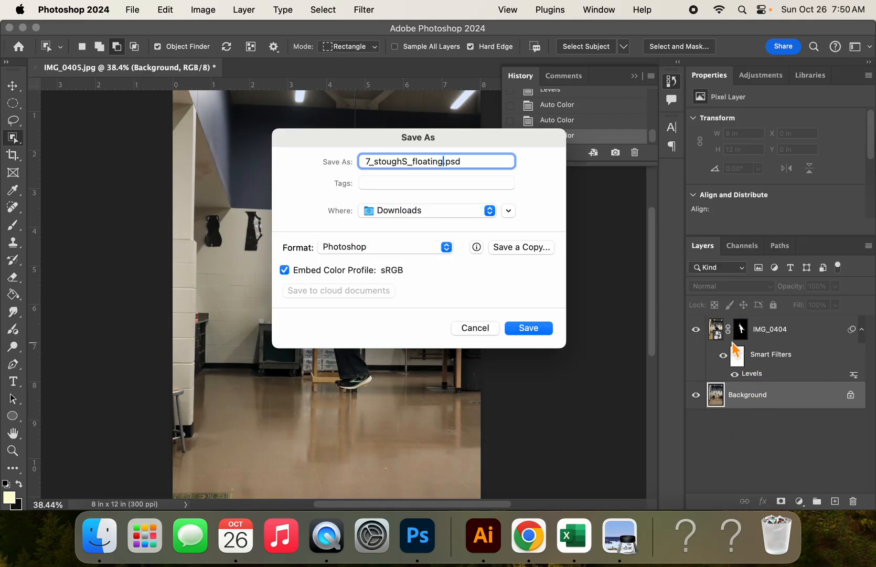
left_click(528, 328)
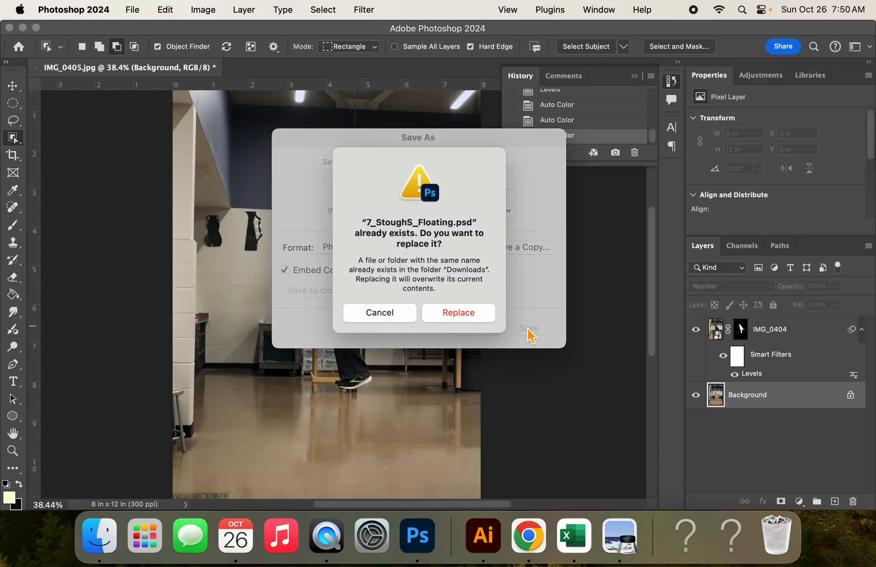
left_click(459, 319)
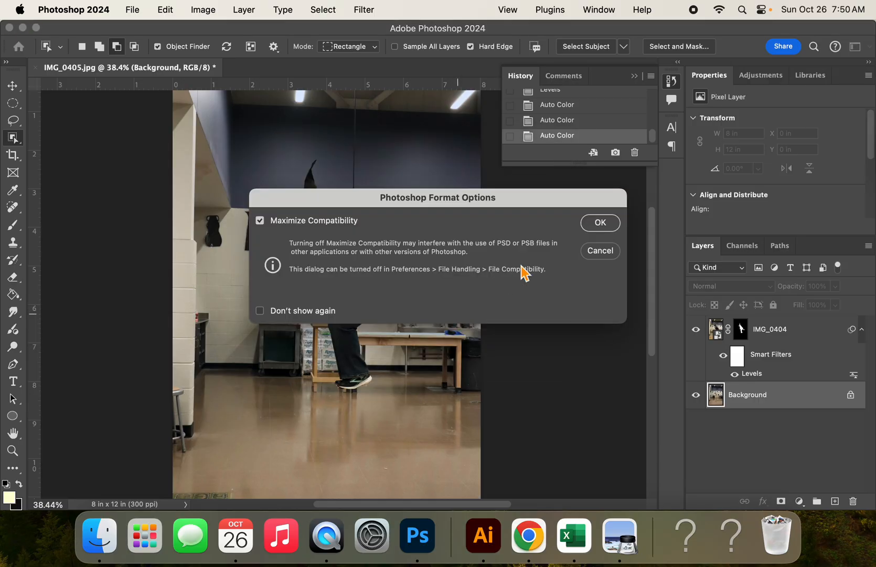
left_click(601, 223)
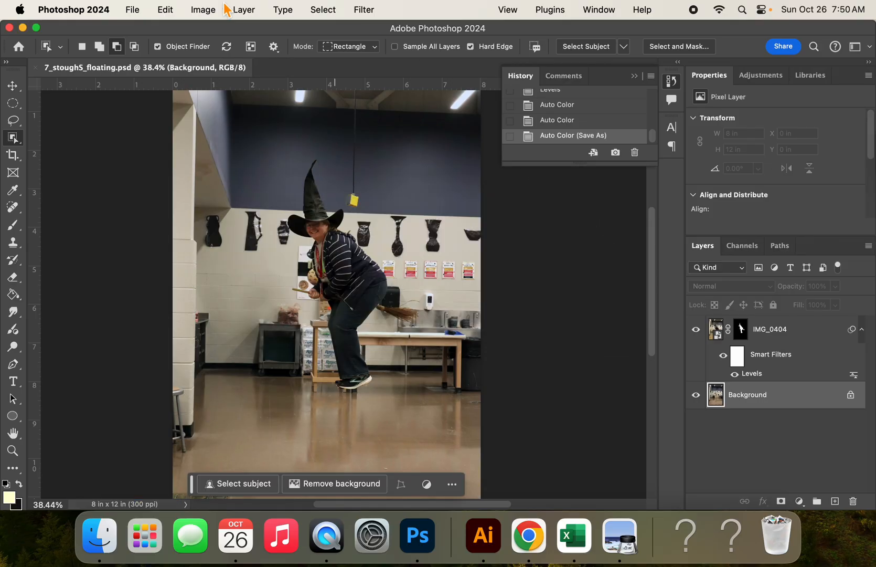
Save a JPEG copy of the composite in Downloads at quality 12 (Maximum), replacing the existing copy
left_click(133, 10)
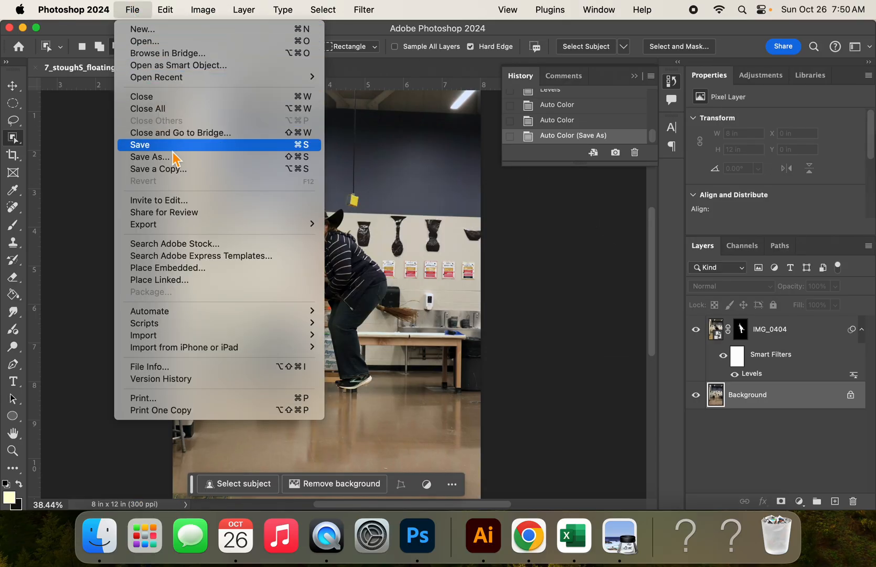
left_click(184, 169)
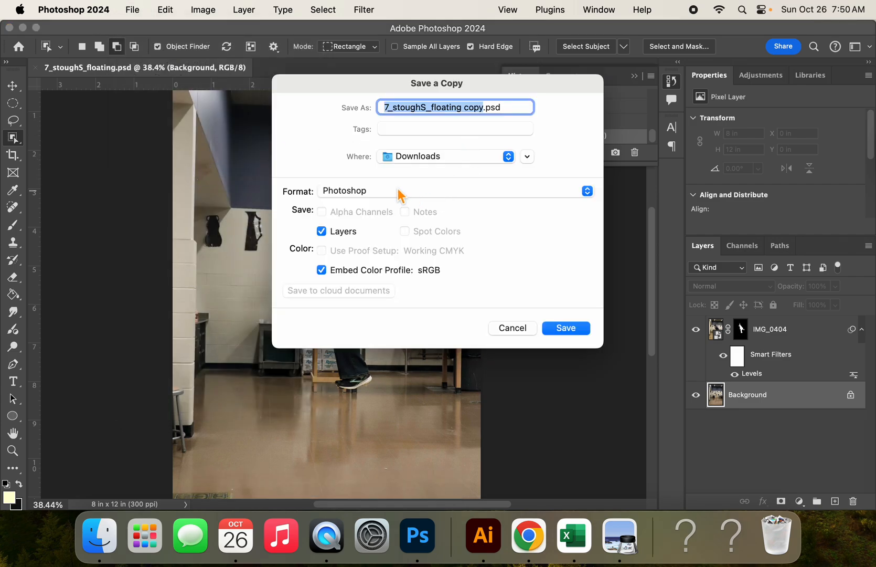
left_click(438, 192)
left_click(440, 293)
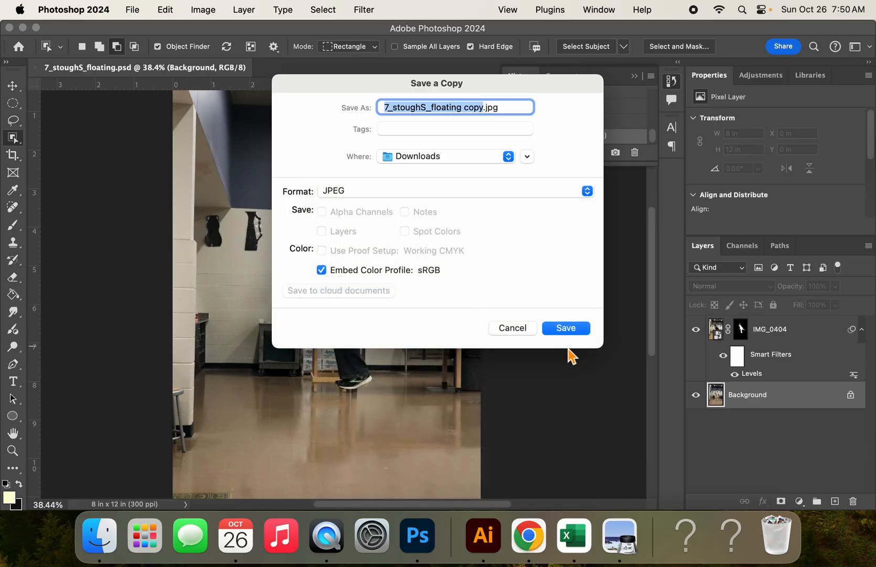
left_click(567, 330)
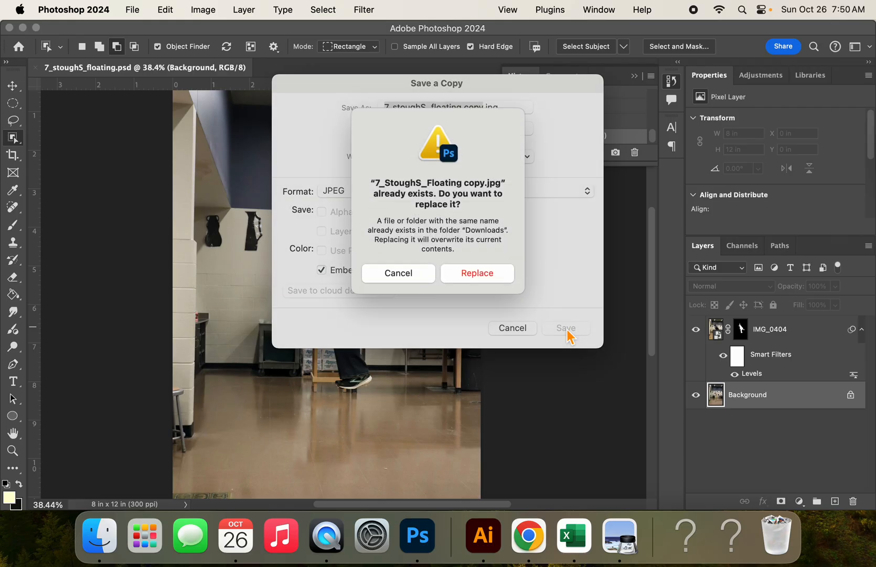
left_click(475, 280)
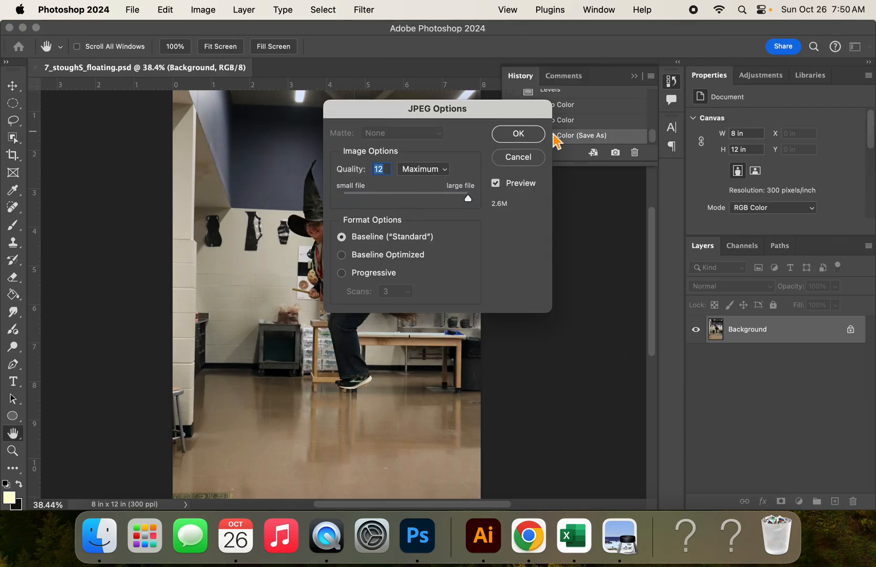
left_click(528, 138)
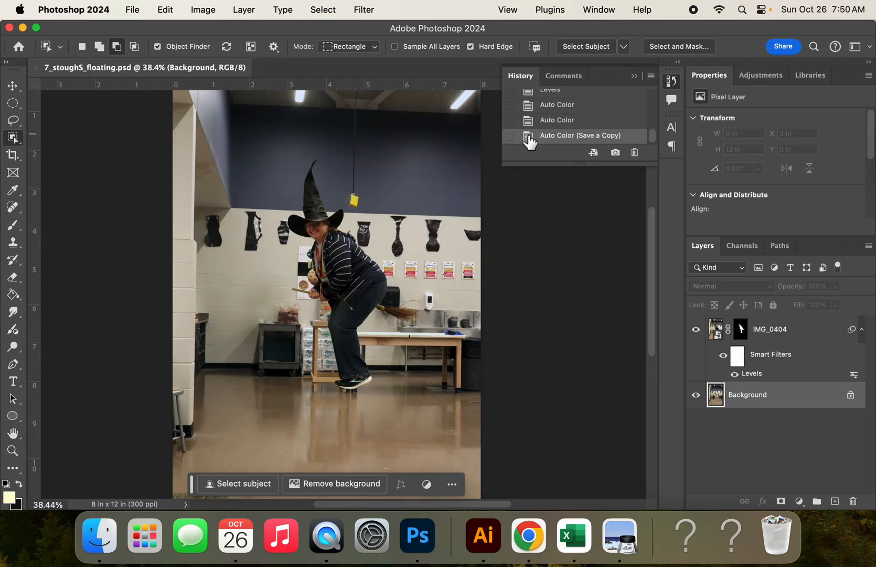